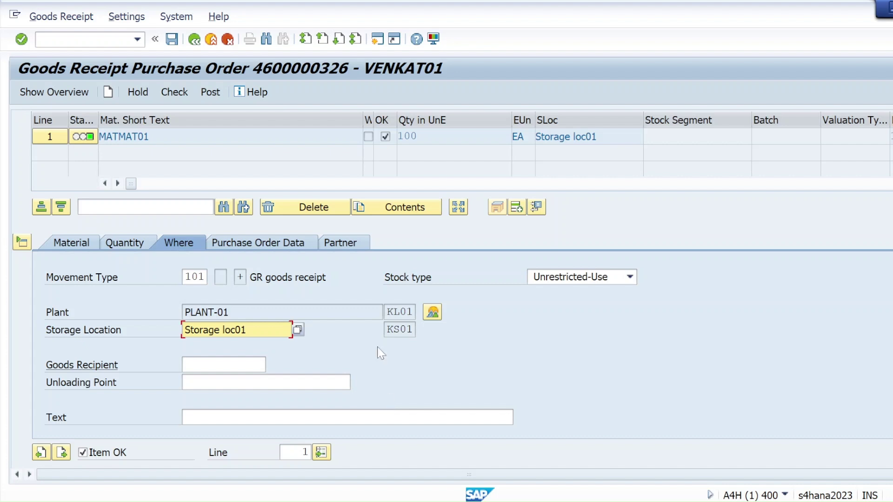
left_click(175, 92)
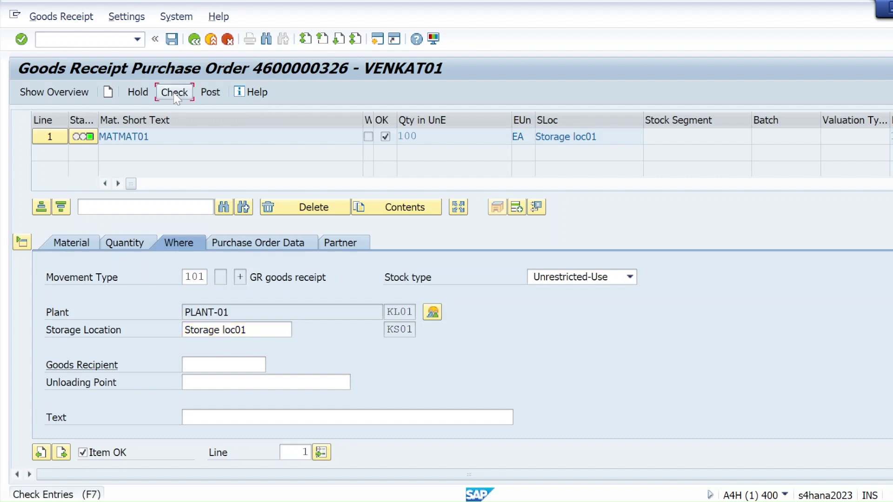
left_click(210, 92)
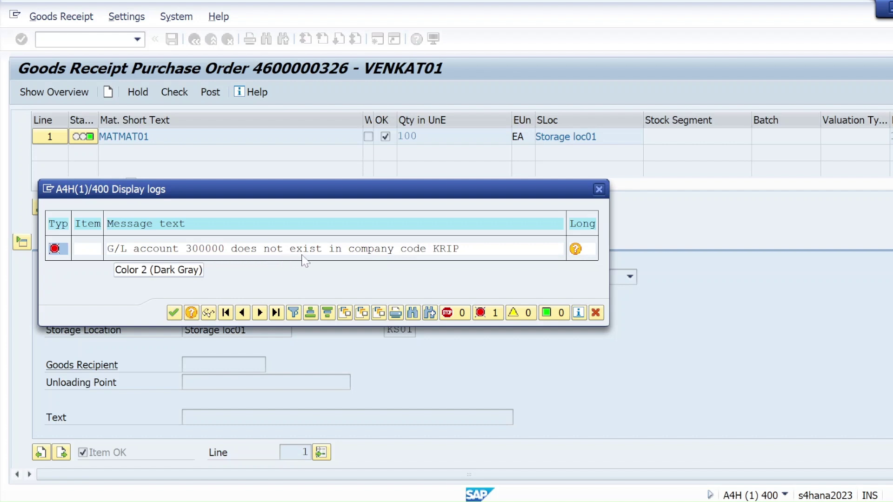
Read the M7055 long-text explanation, then close it and the Display logs error log
left_click(576, 250)
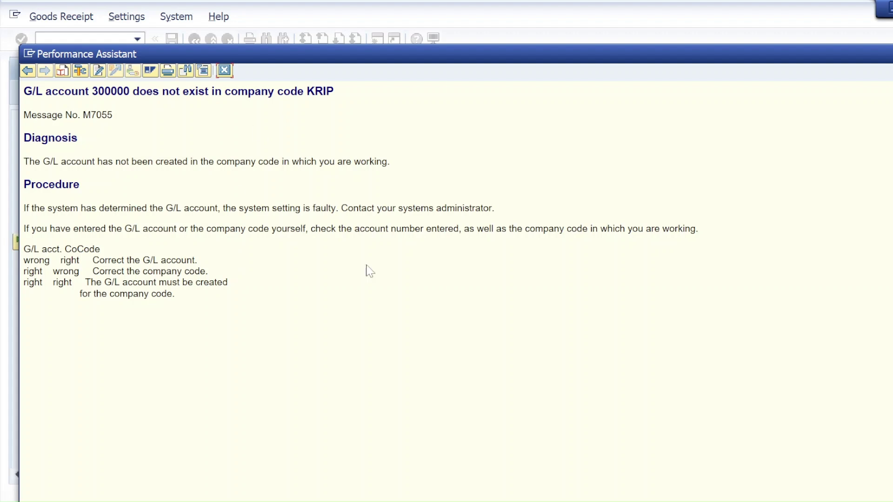
left_click(224, 70)
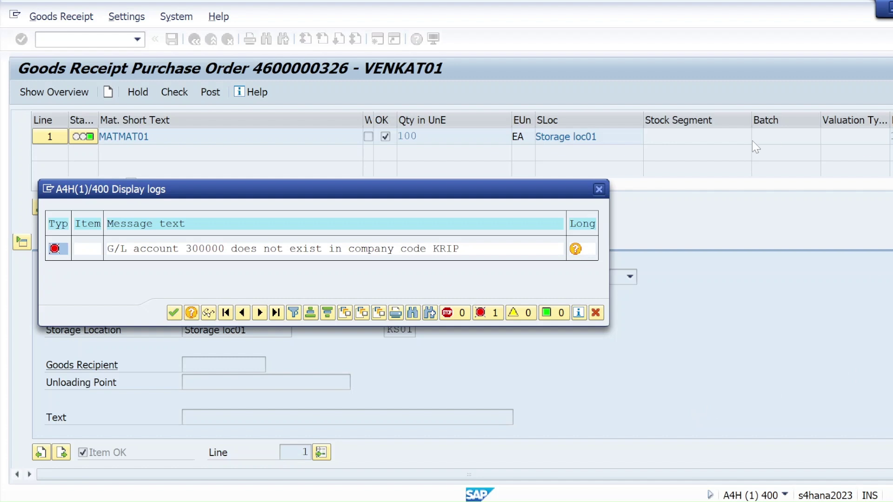
left_click(598, 189)
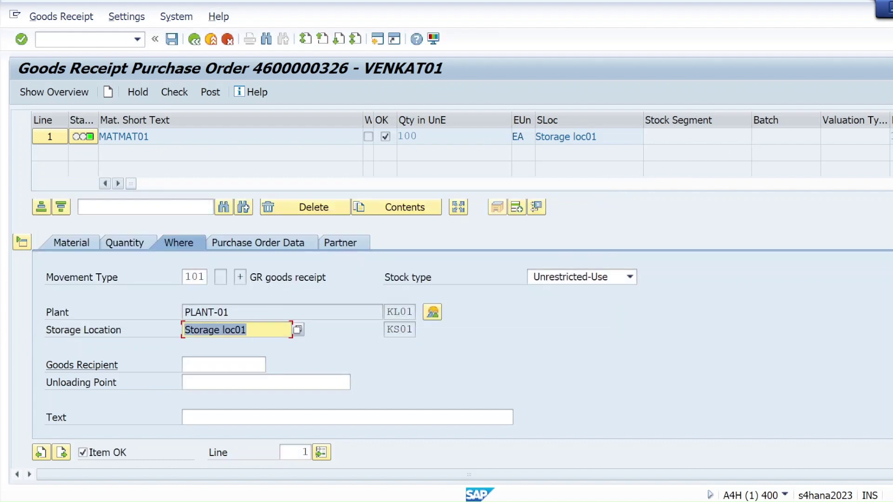
Open FS00 in a new session with /ofs00 for company code KRIP
left_click(41, 39)
type("/o")
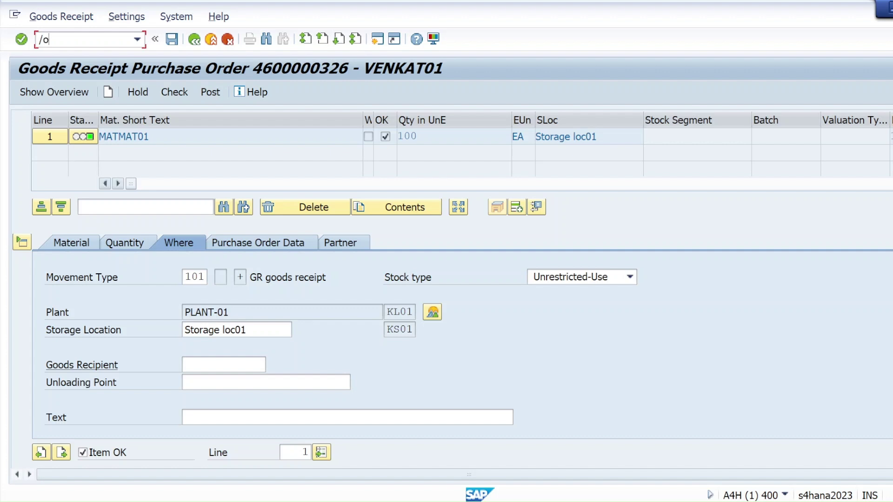
type("fs00")
key("Return")
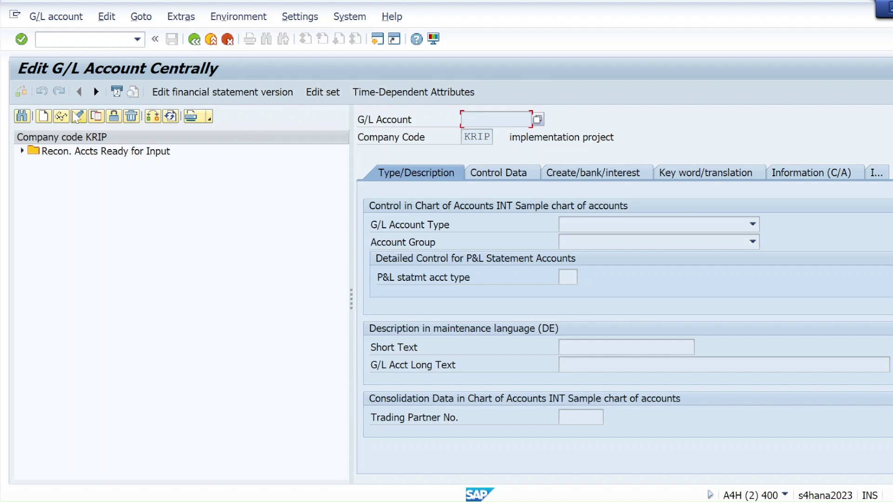
Start creating G/L account 300000 in KRIP, re-posting the goods receipt in between to recheck
left_click(43, 116)
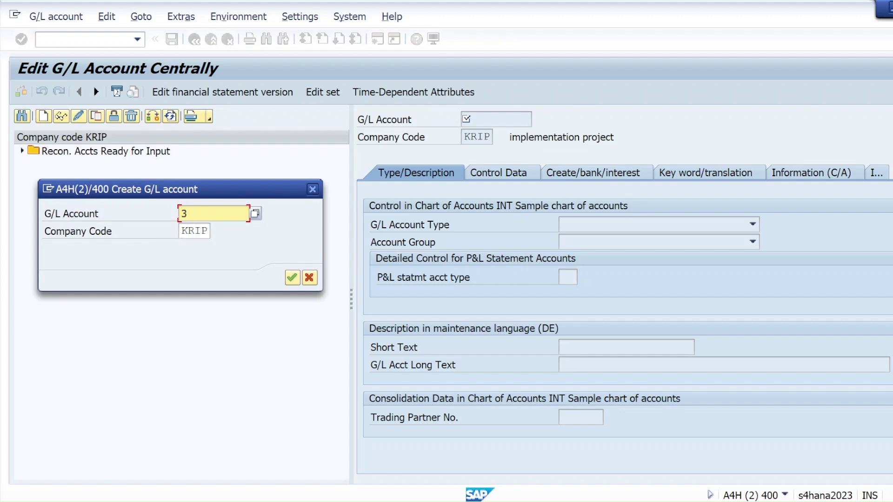
key("alt+Tab")
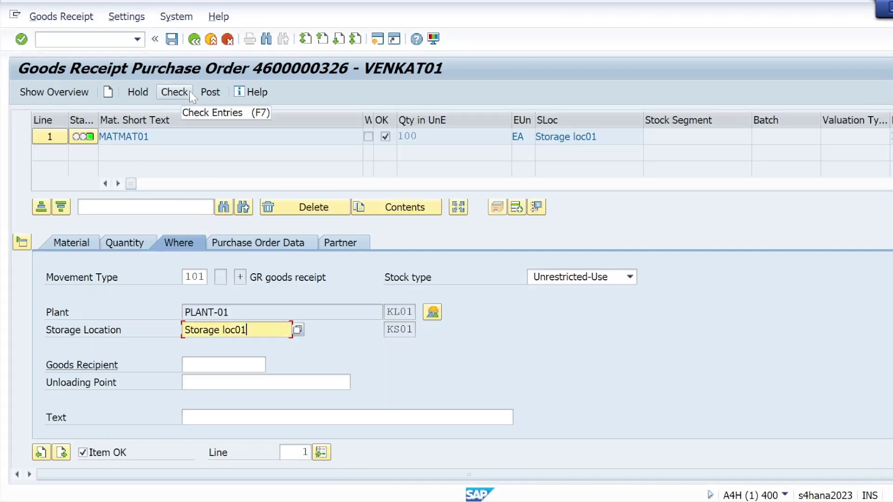
left_click(210, 92)
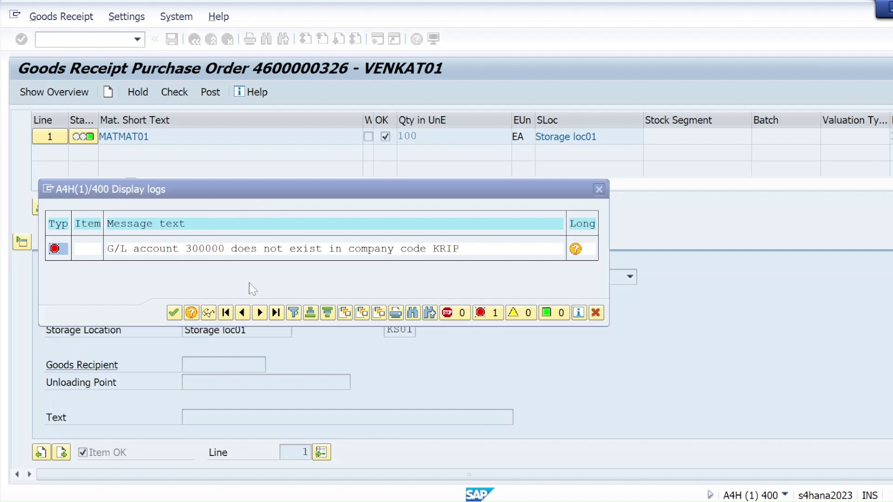
key("alt+Tab")
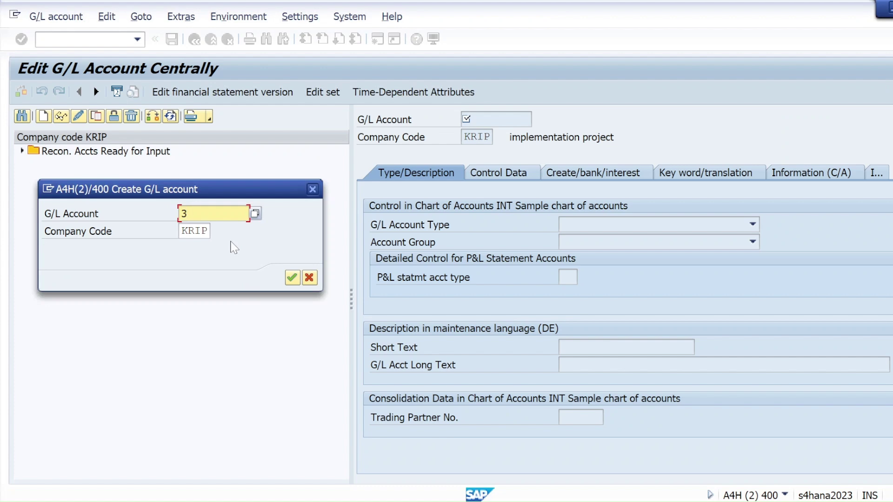
type("00000")
left_click(292, 277)
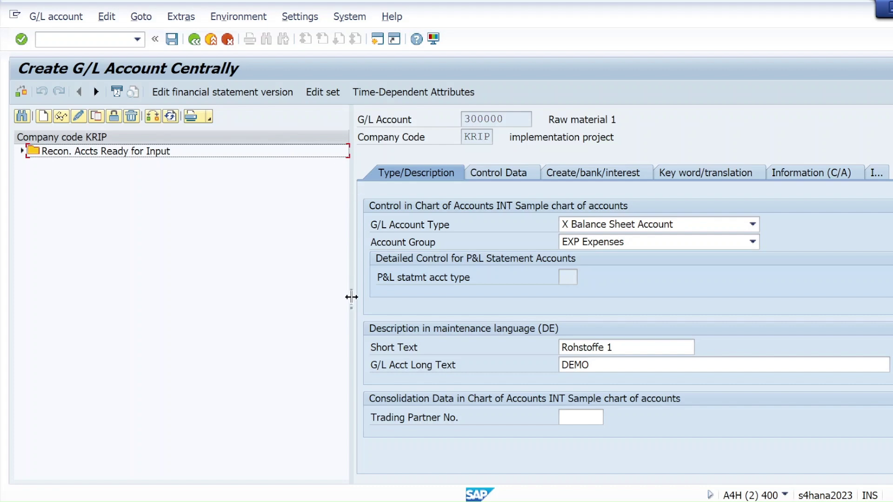
Collapse the account tree and show account 300000's Control Data with USD account currency
left_click_drag(351, 297, 149, 294)
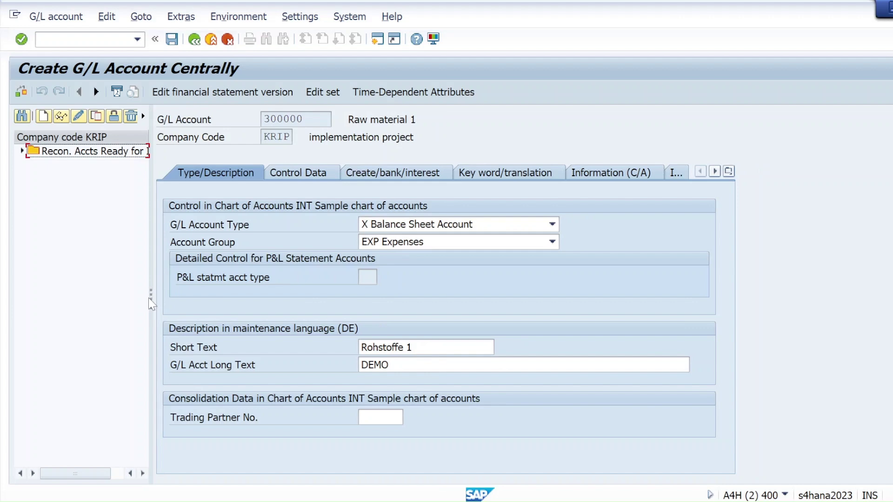
left_click_drag(149, 294, 23, 293)
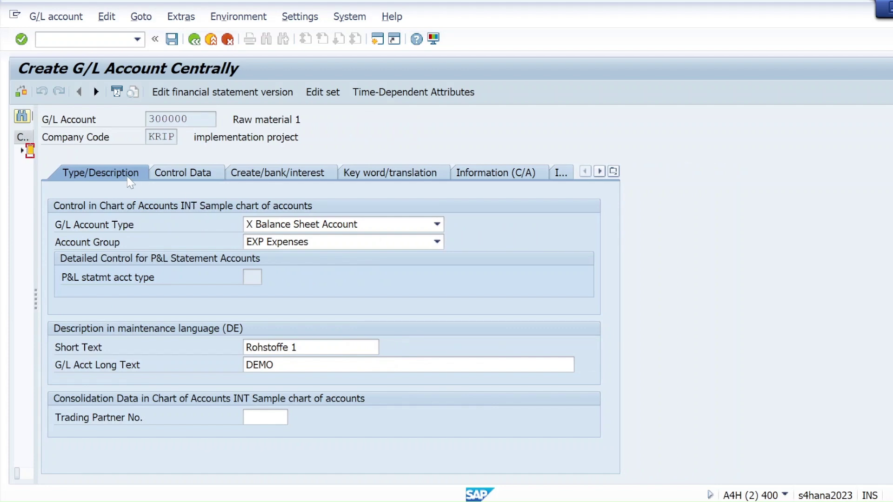
double_click(181, 119)
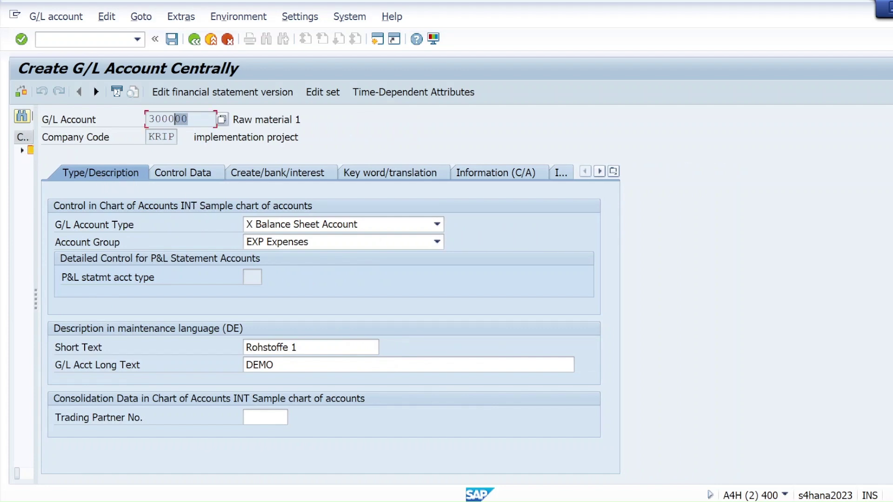
key("Tab")
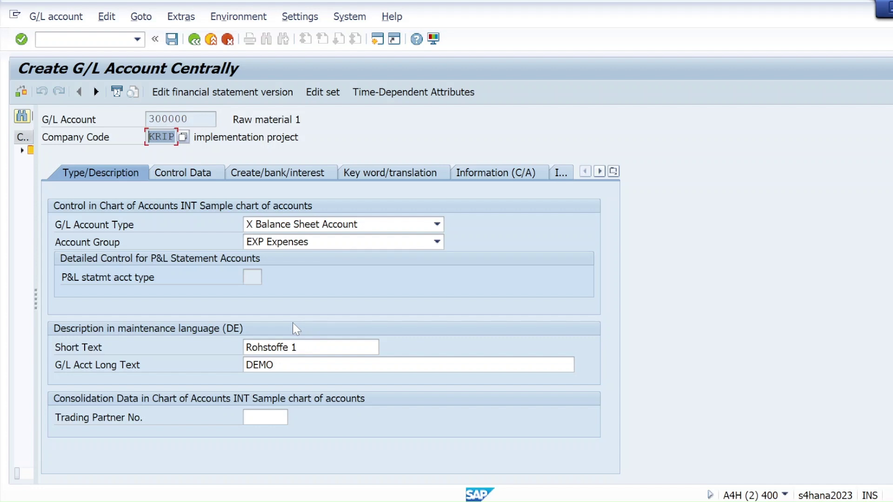
left_click(167, 175)
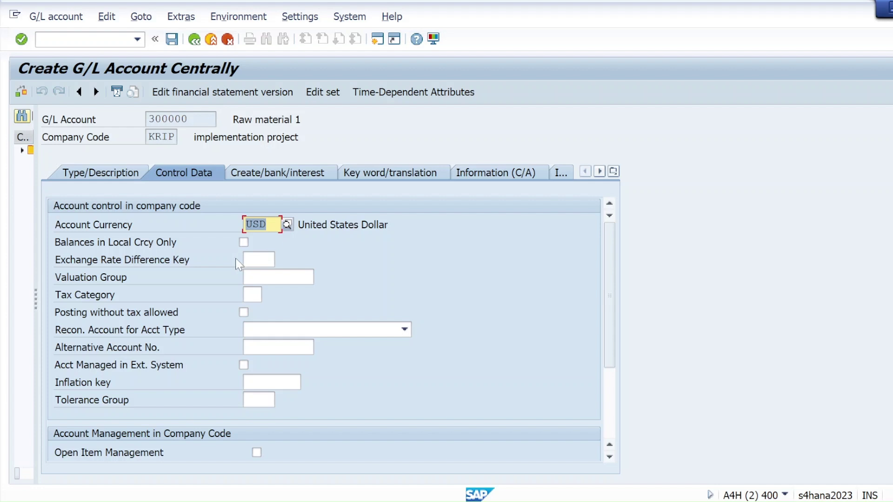
Allow all tax types and posting without tax for account 300000
scroll(169, 291, "down", 2)
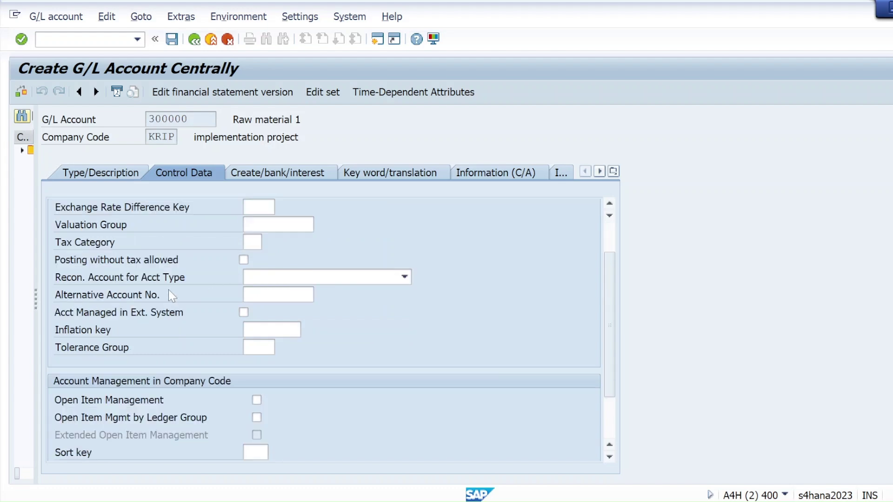
scroll(169, 291, "up", 2)
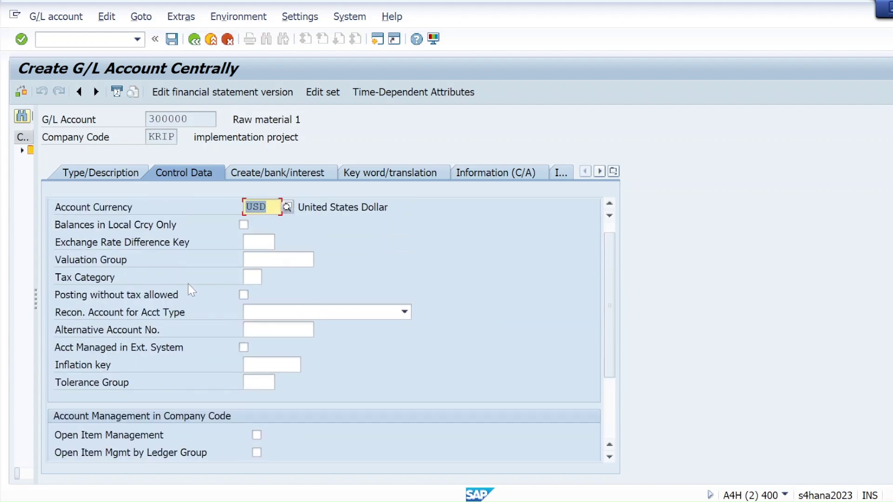
left_click(251, 278)
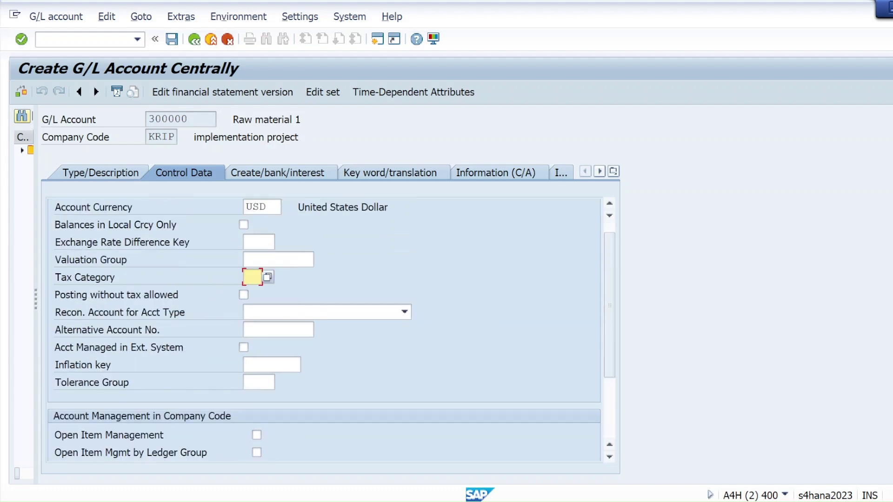
left_click(268, 277)
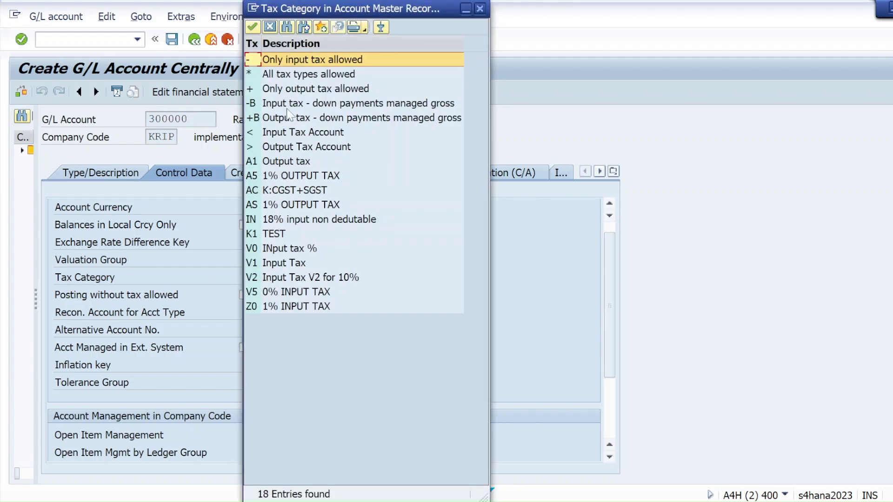
double_click(262, 73)
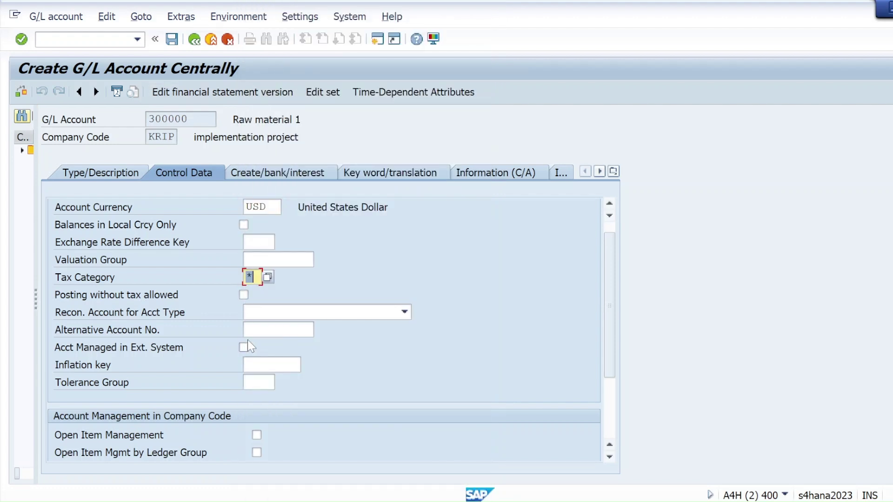
left_click(243, 295)
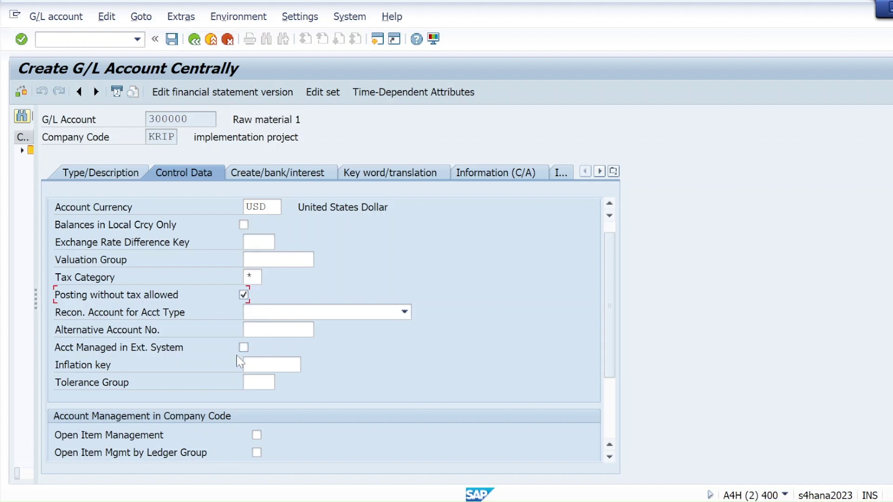
Set sort key 001 (Posting date), confirm the control data, and show Create/bank/interest settings
scroll(239, 381, "down", 1)
scroll(239, 381, "down", 1)
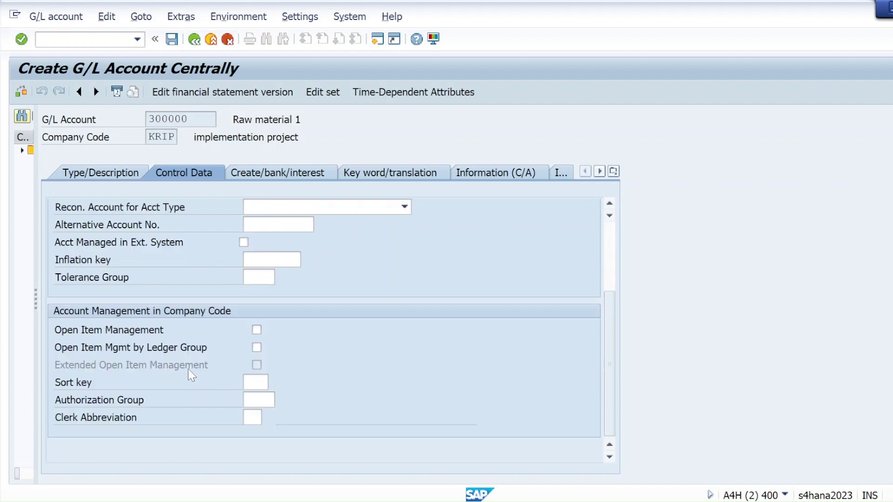
scroll(188, 370, "up", 1)
scroll(188, 369, "down", 1)
scroll(187, 370, "up", 1)
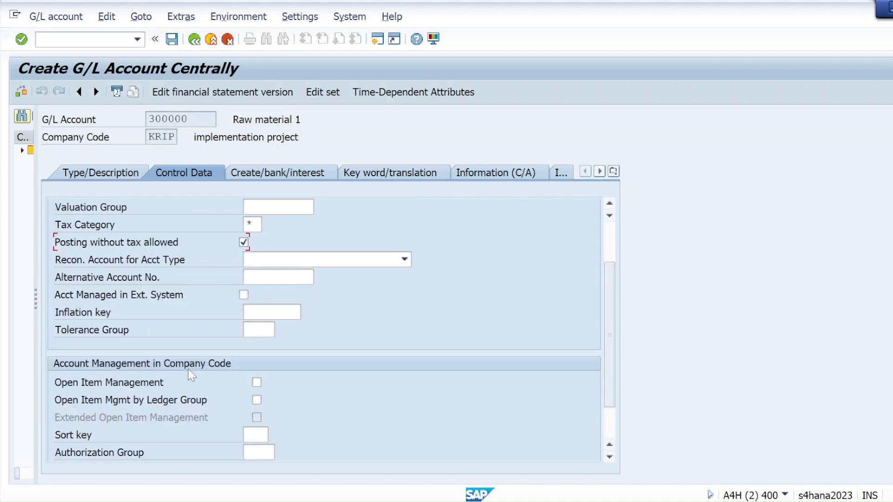
scroll(188, 370, "up", 2)
scroll(188, 369, "down", 2)
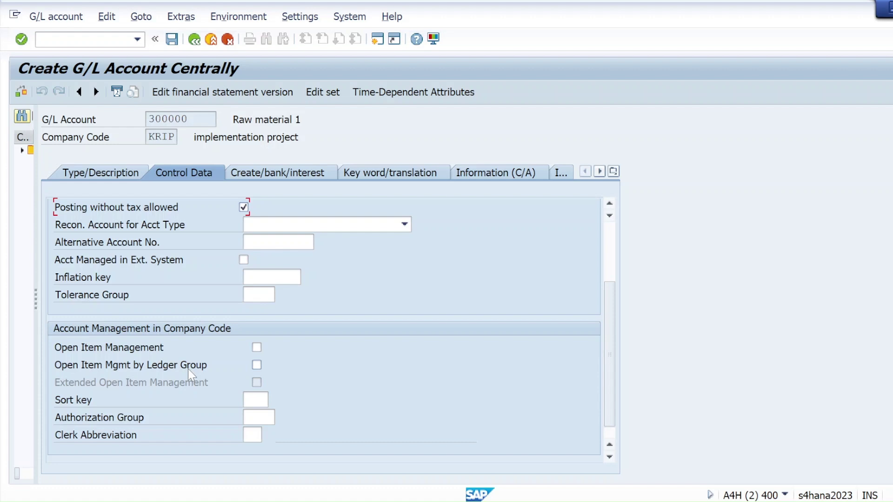
left_click(256, 400)
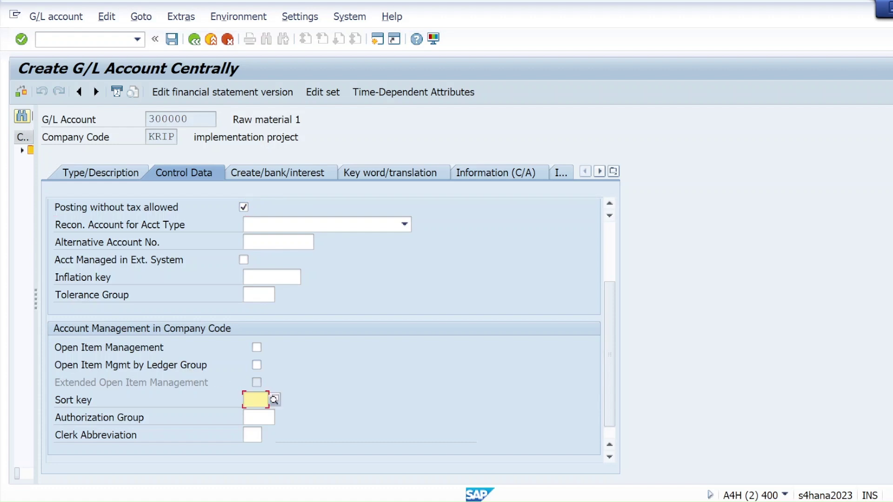
type("001")
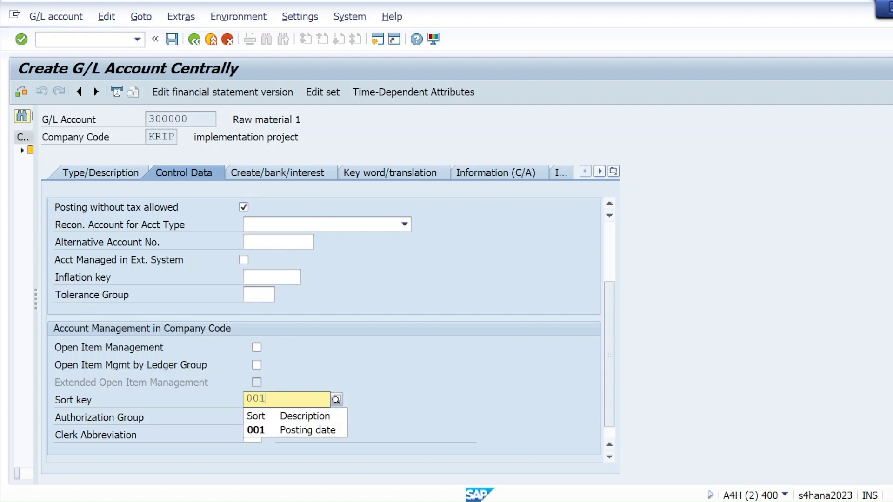
left_click(290, 434)
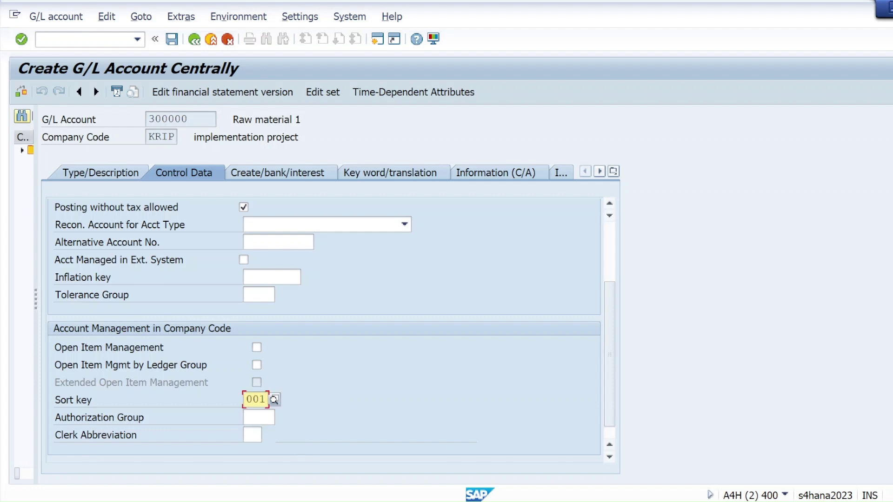
left_click(20, 40)
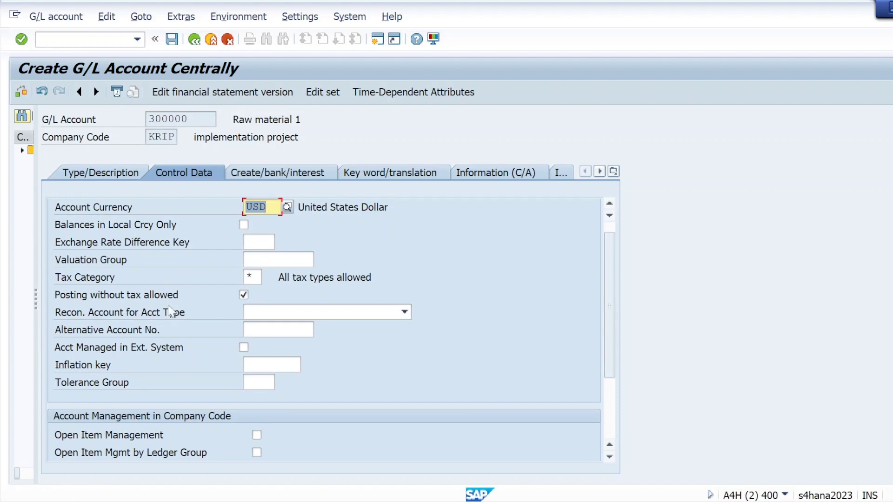
left_click(248, 177)
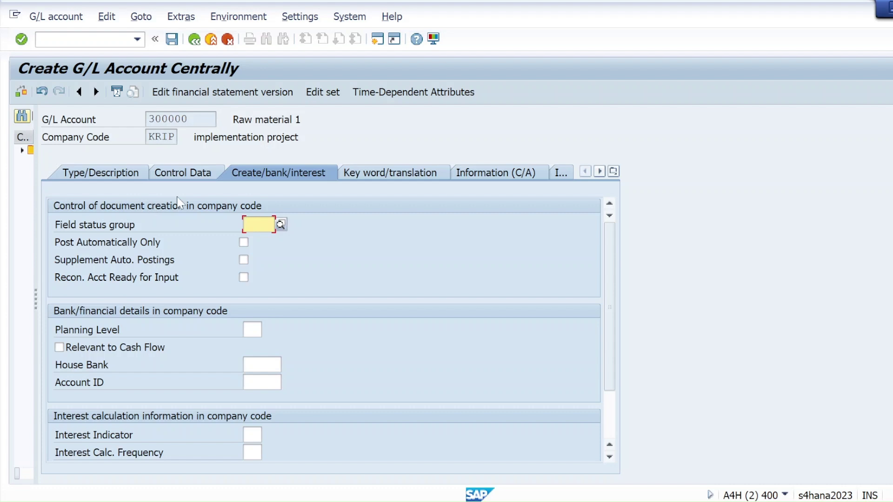
Assign field status group G001 and save, getting the local-currency balance sheet warning
left_click(281, 226)
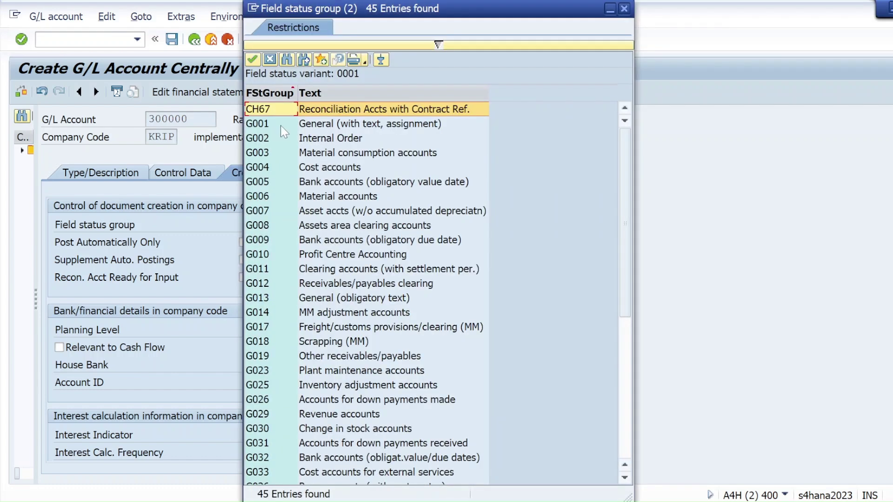
double_click(300, 125)
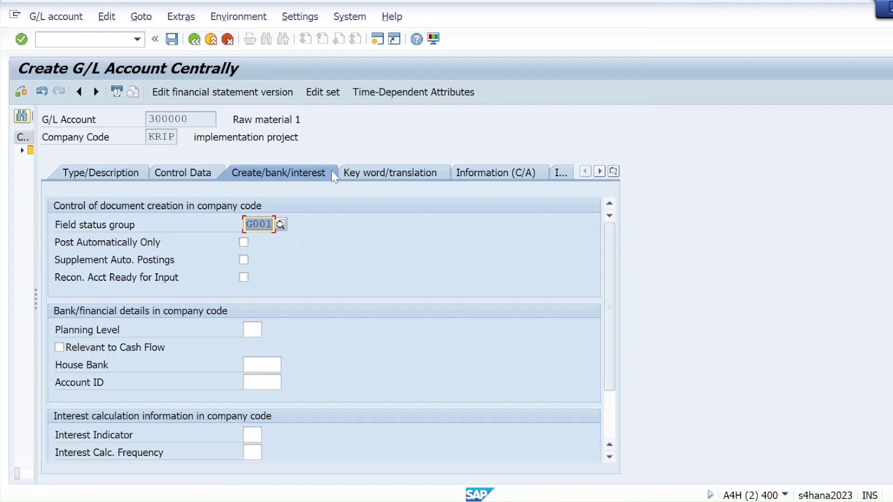
left_click(24, 41)
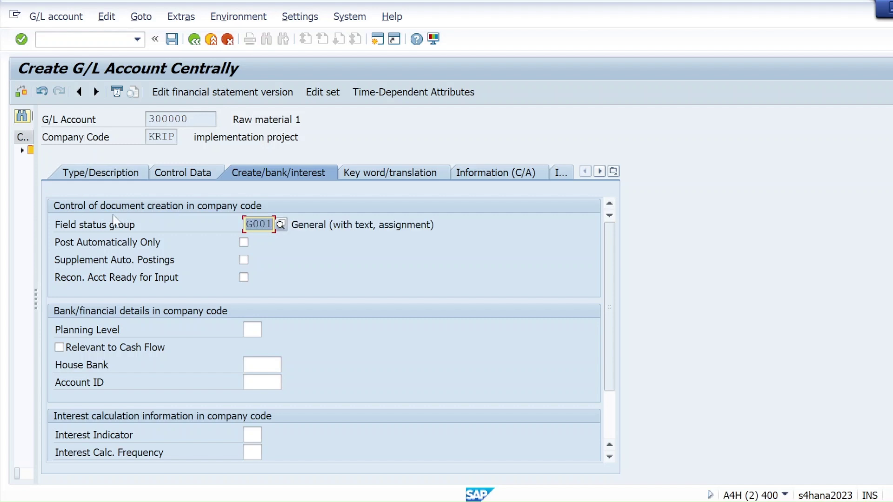
left_click(172, 39)
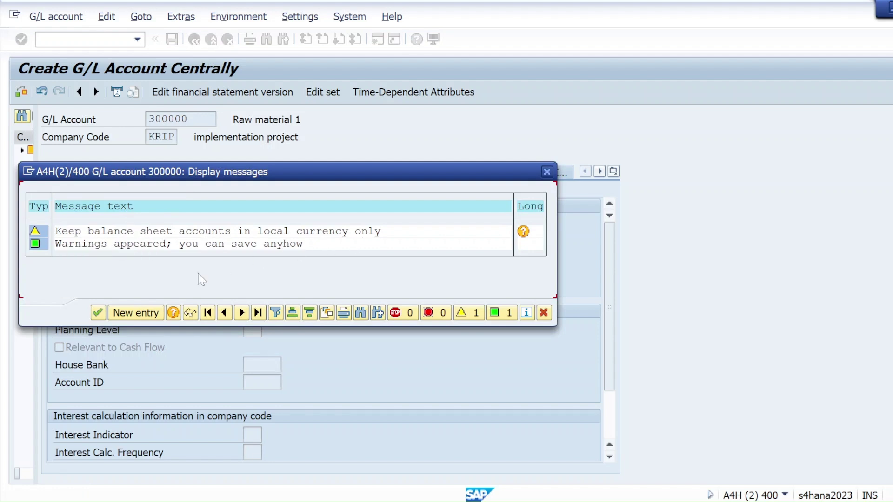
Accept the save warnings to store account 300000, then return to the goods receipt window
left_click(100, 313)
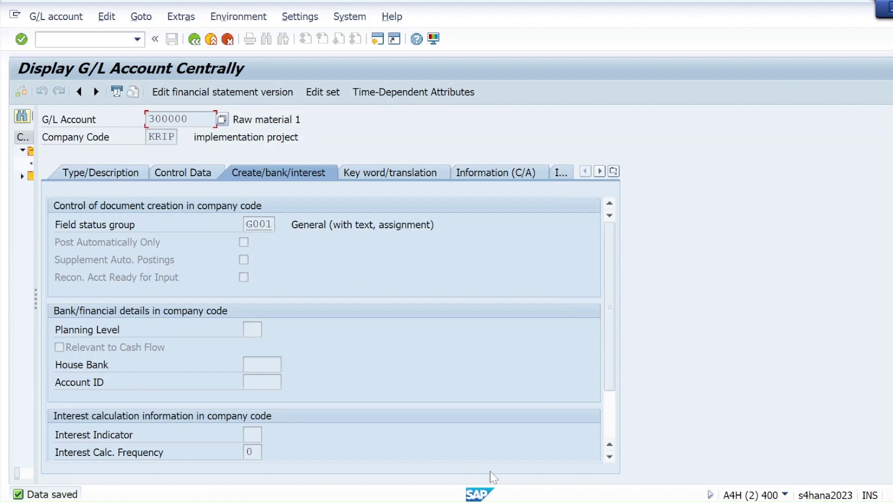
mouse_move(631, 492)
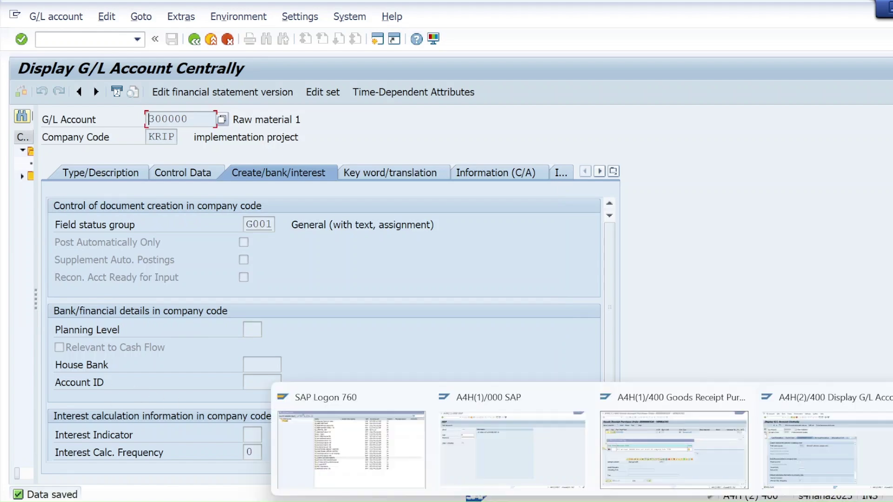
left_click(652, 460)
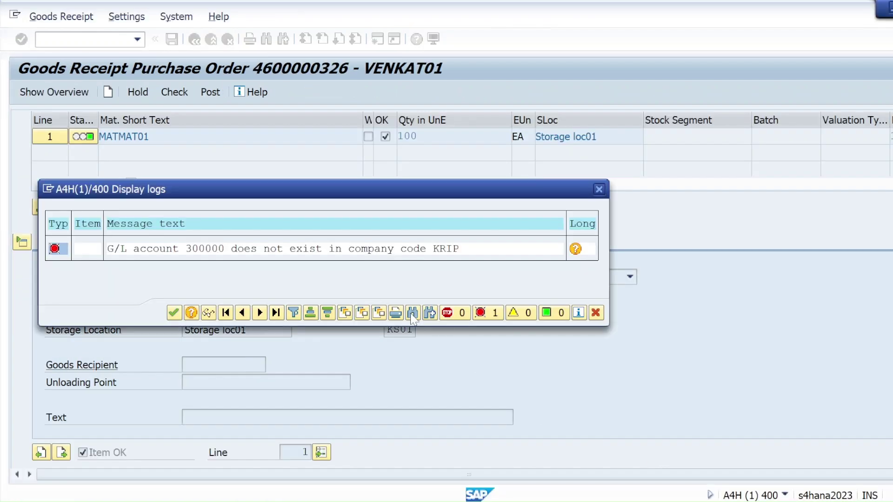
Reopen the M7055 long text for account 300000 and search Windows for Snipping Tool with 'sn'
left_click(575, 250)
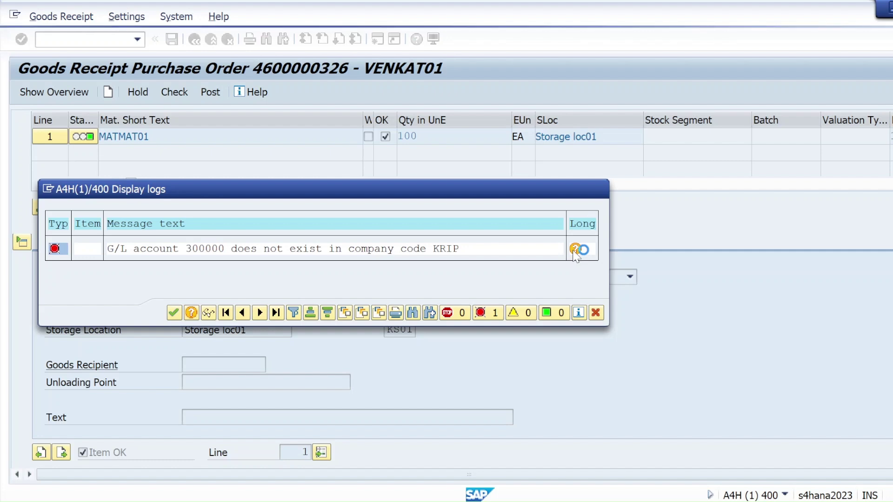
left_click(575, 250)
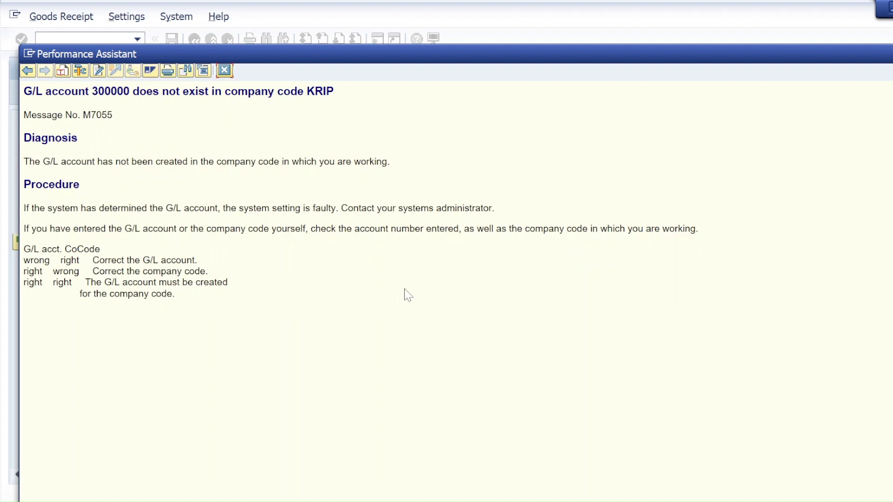
key("super")
type("sn")
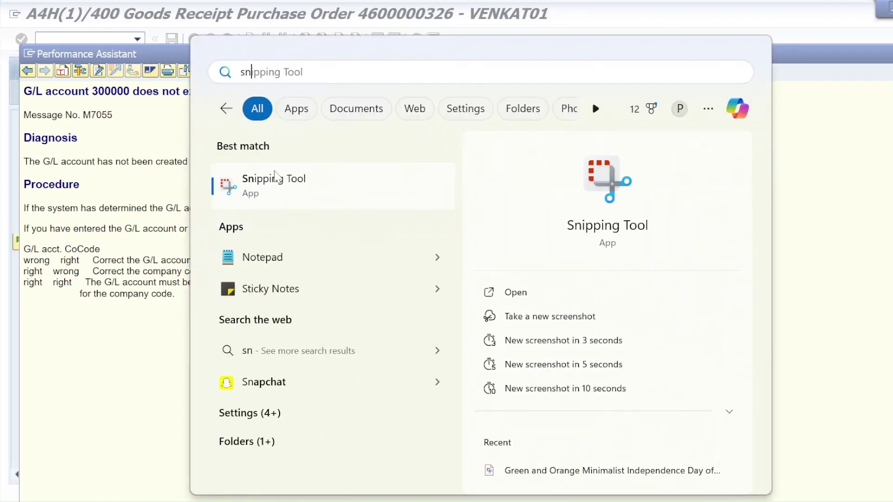
Launch Snipping Tool and capture the M7055 help text area as a snip
left_click(277, 177)
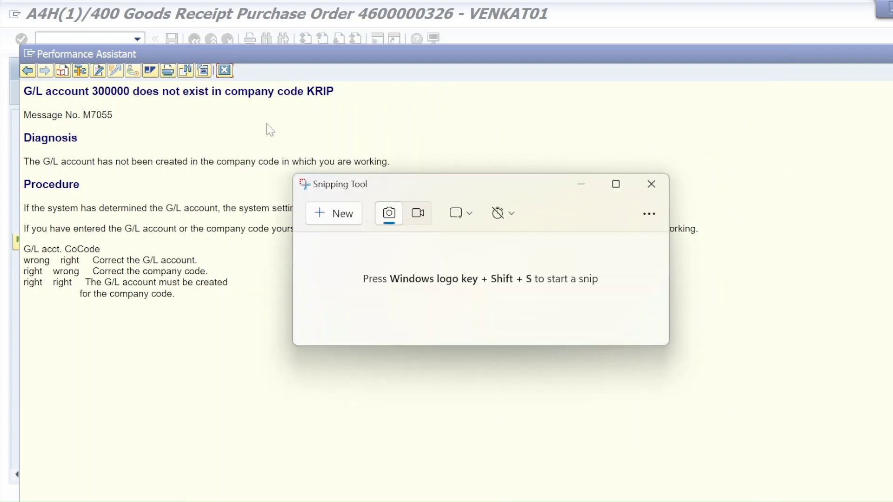
left_click(324, 225)
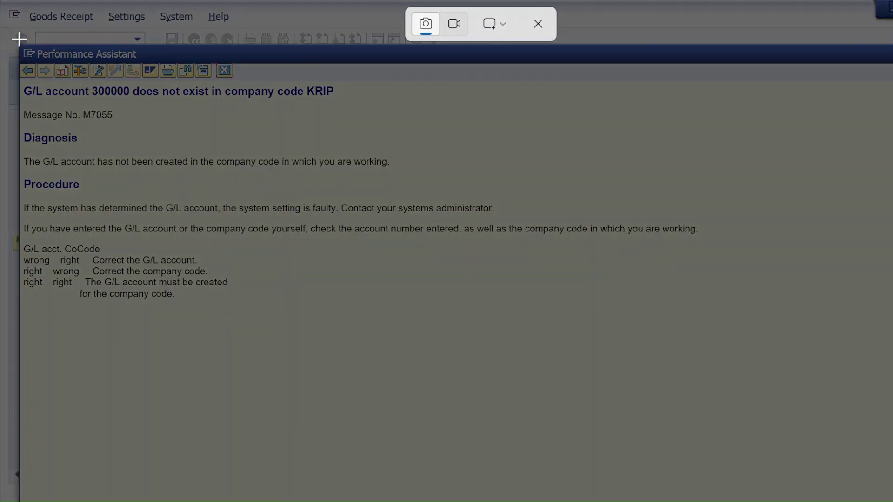
left_click_drag(17, 38, 702, 445)
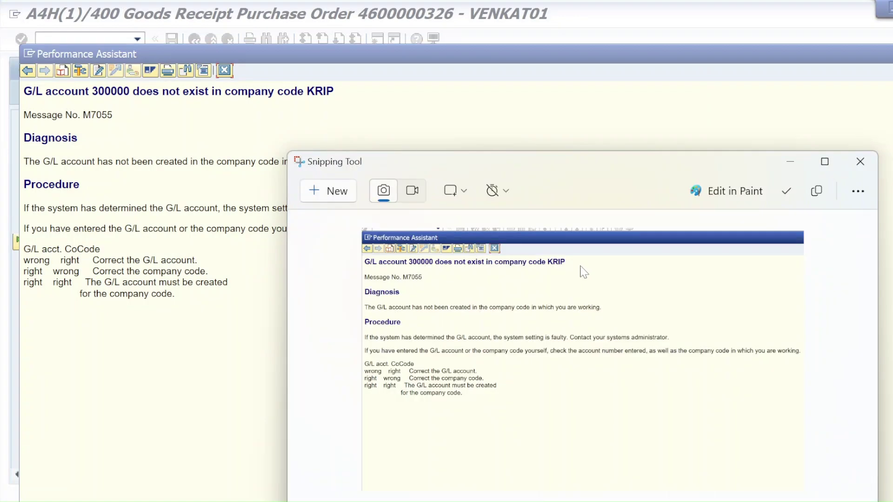
left_click(816, 160)
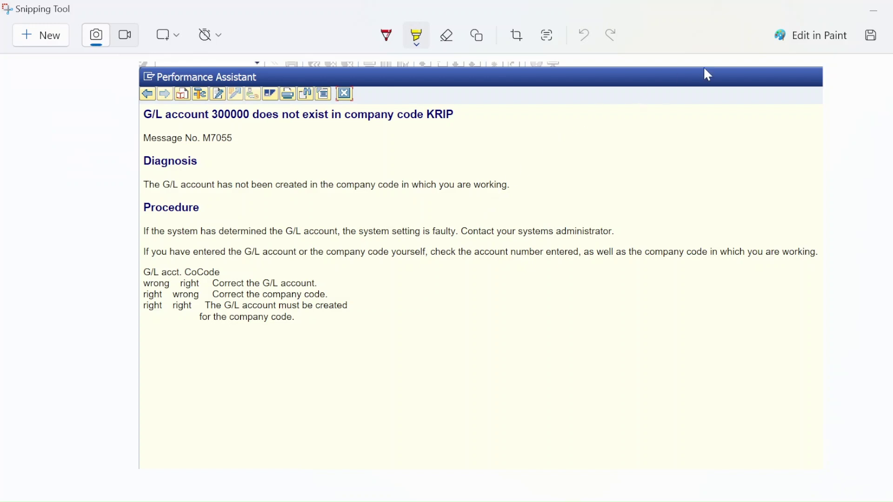
Save the snip as GL in Desktop > U tube thumbnail, then minimize Snipping Tool
left_click(871, 38)
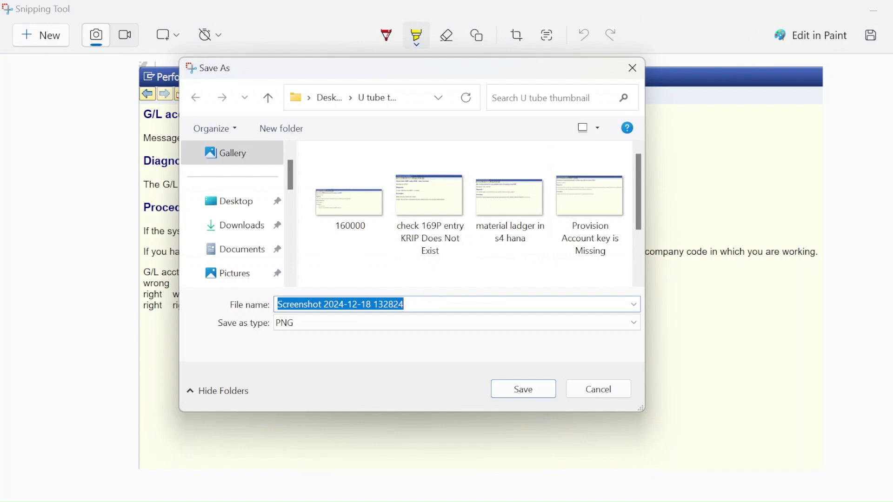
left_click(424, 303)
key("BackSpace")
key("BackSpace")
key("BackSpace")
key("BackSpace")
key("BackSpace")
key("BackSpace")
key("BackSpace")
key("BackSpace")
key("BackSpace")
key("BackSpace")
key("BackSpace")
key("BackSpace")
key("BackSpace")
key("BackSpace")
key("BackSpace")
key("BackSpace")
key("BackSpace")
key("BackSpace")
key("BackSpace")
key("BackSpace")
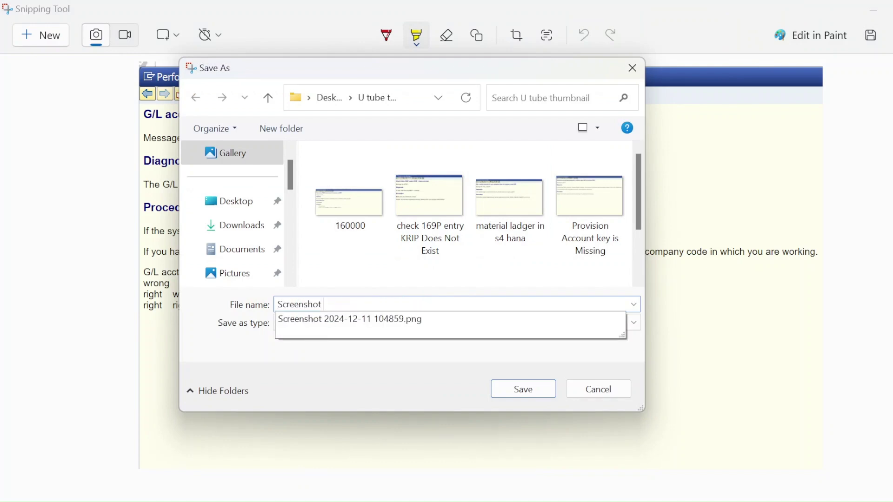
key("Caps_Lock")
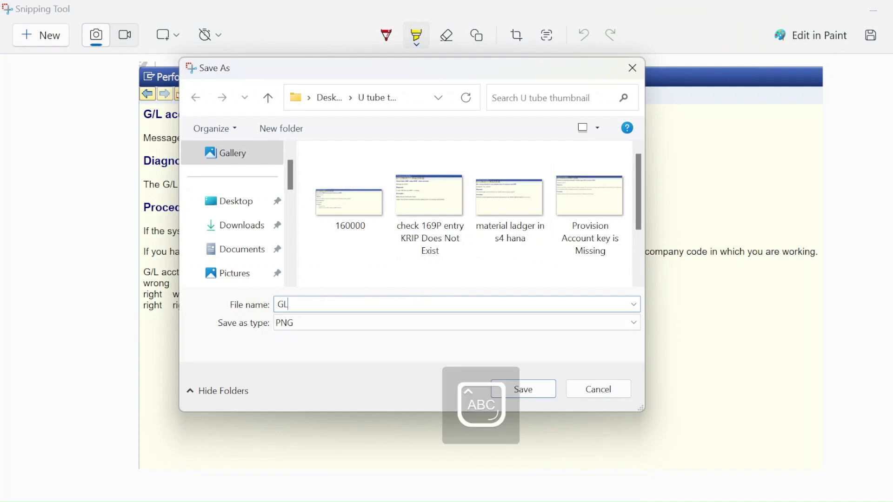
left_click(231, 204)
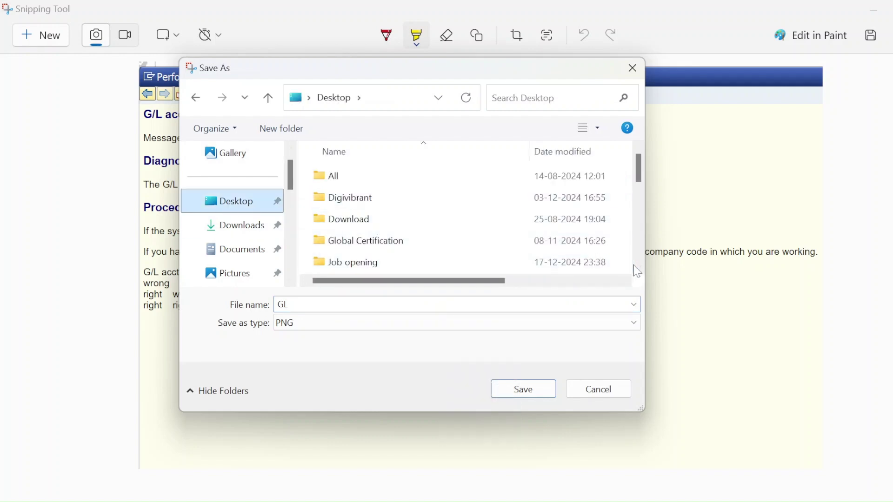
scroll(639, 273, "down", 4)
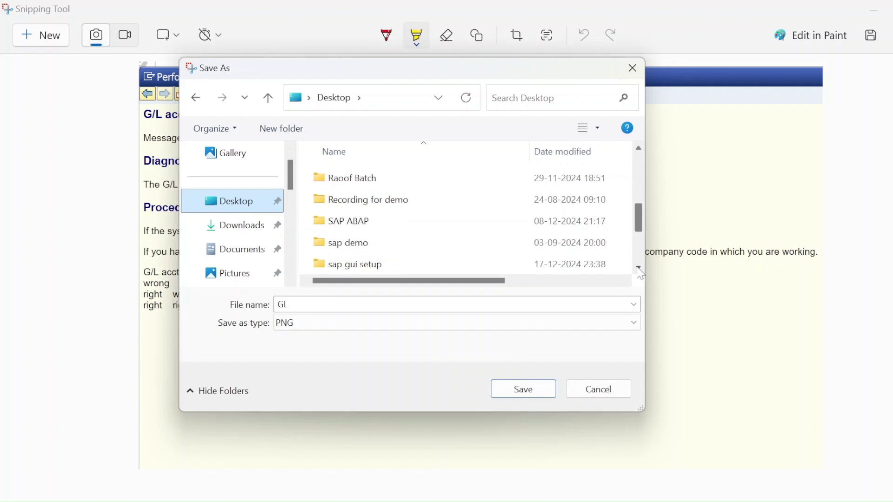
scroll(640, 273, "down", 4)
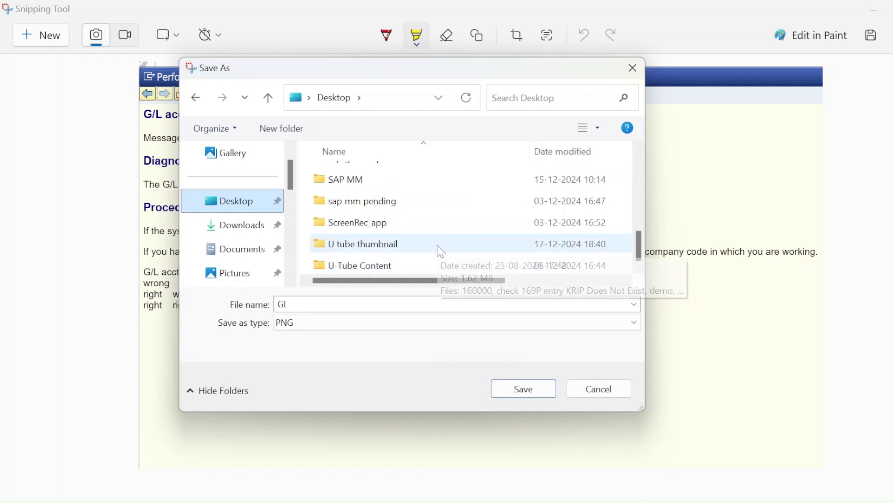
double_click(393, 251)
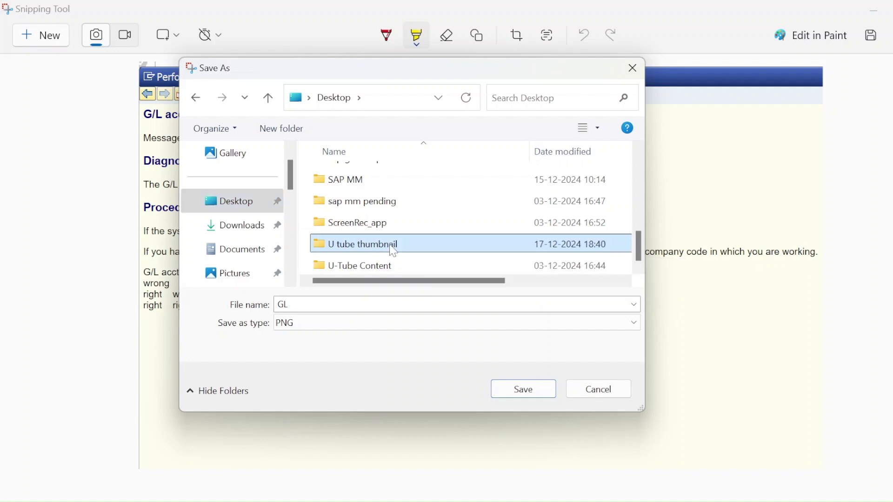
left_click(523, 391)
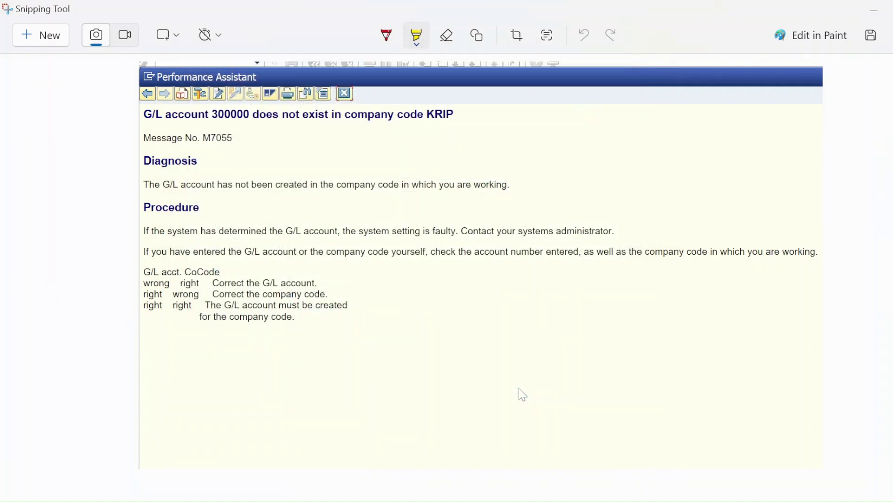
left_click(877, 14)
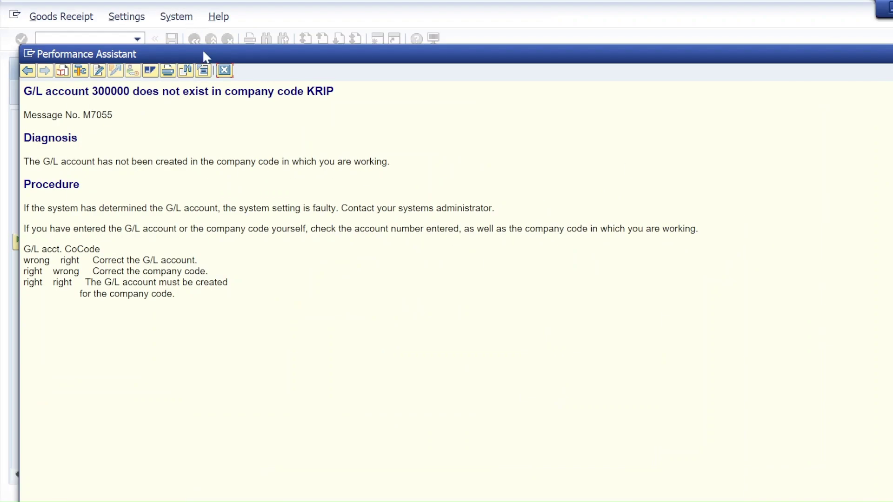
Dismiss the M7055 help text and the error log, then retry posting the goods receipt
left_click(225, 70)
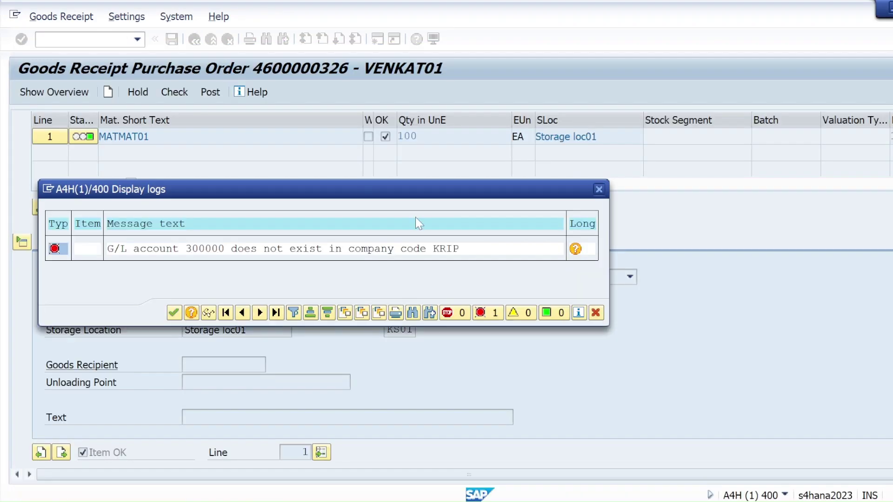
left_click(599, 189)
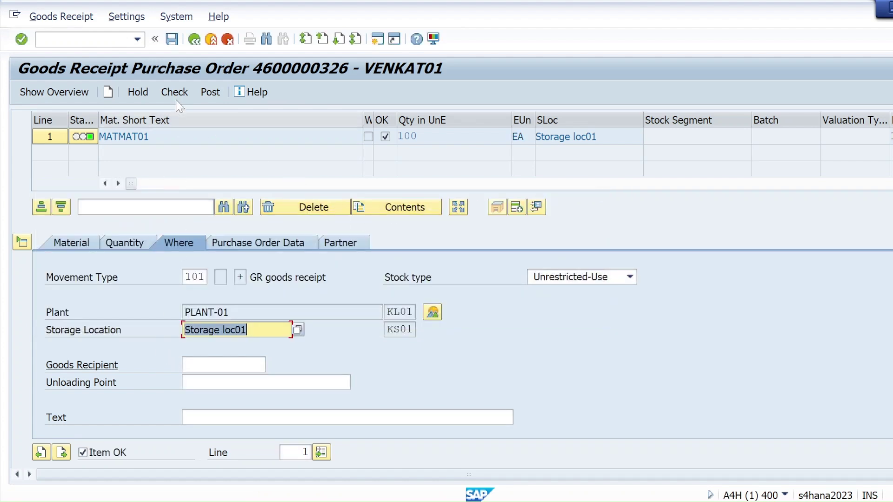
left_click(208, 93)
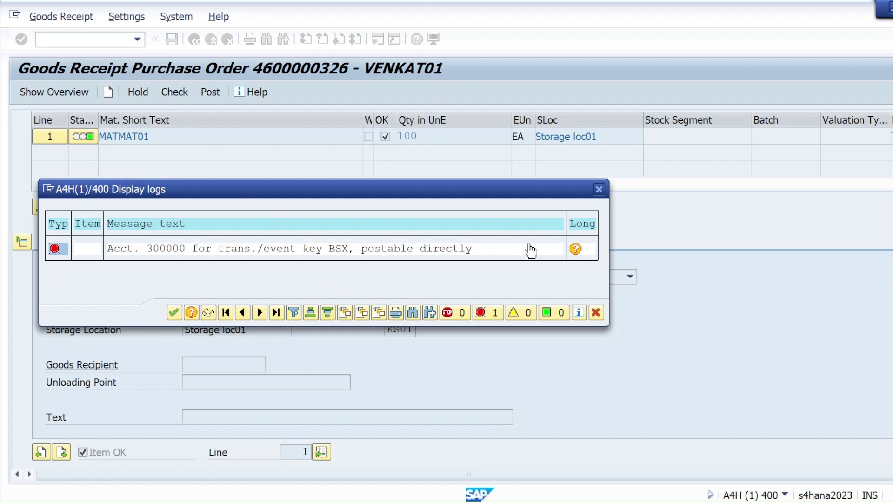
left_click(575, 249)
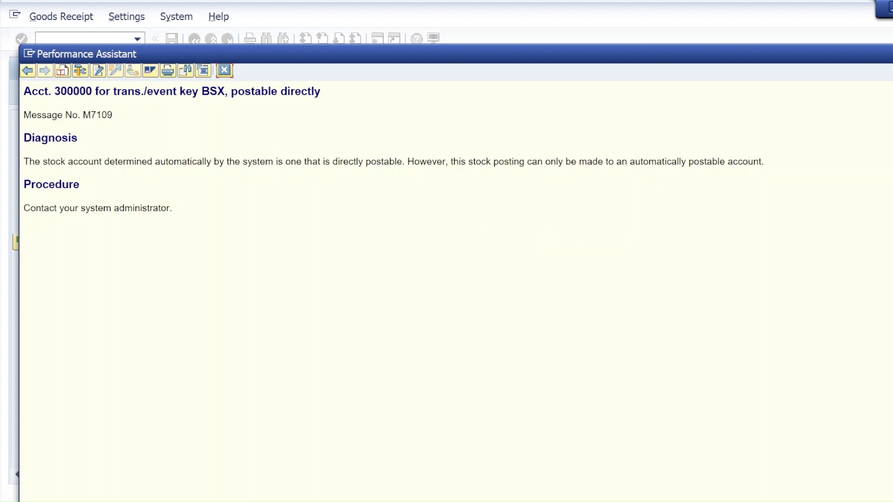
left_click_drag(23, 91, 304, 99)
left_click(44, 114)
left_click(225, 70)
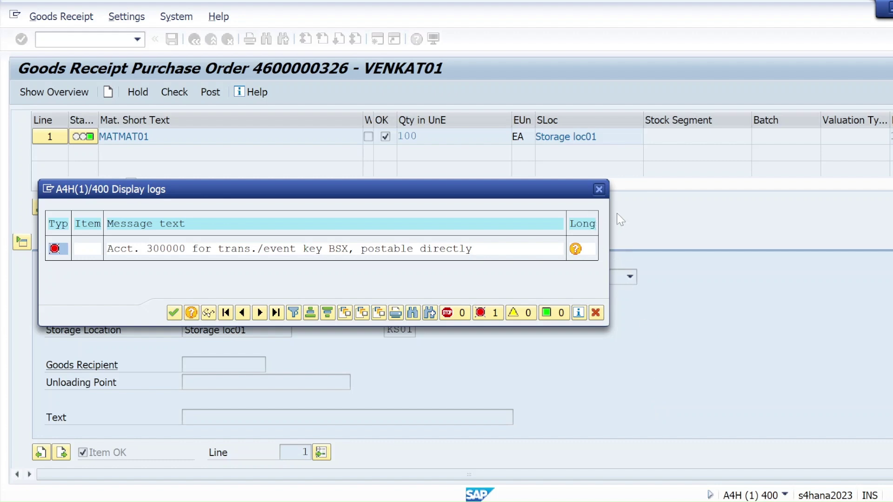
Close the error log and hide the screen recorder to get back to the goods receipt
left_click(599, 189)
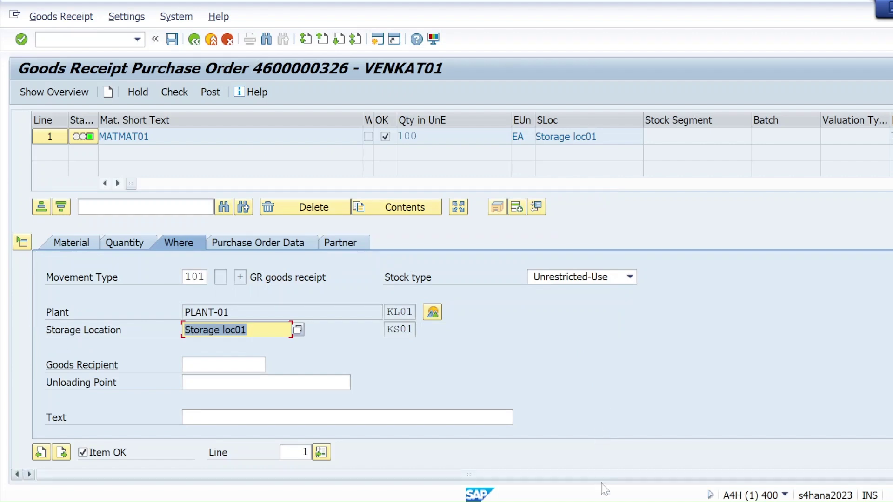
left_click(618, 500)
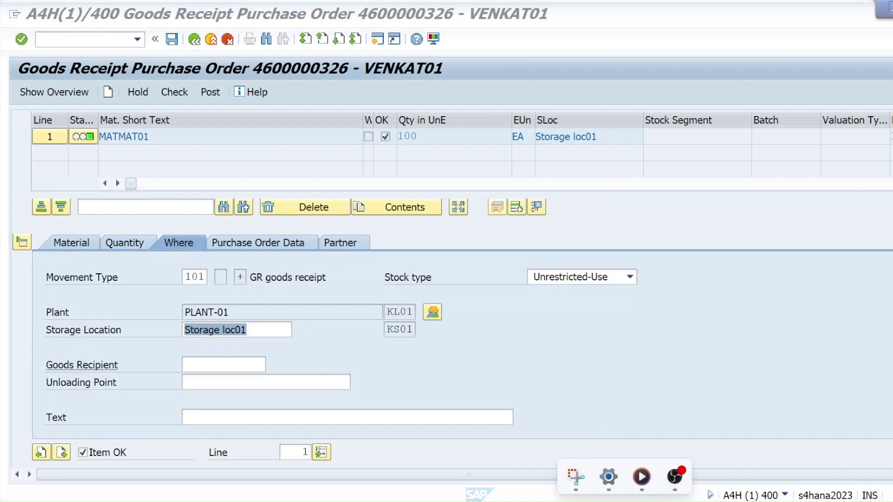
left_click(674, 479)
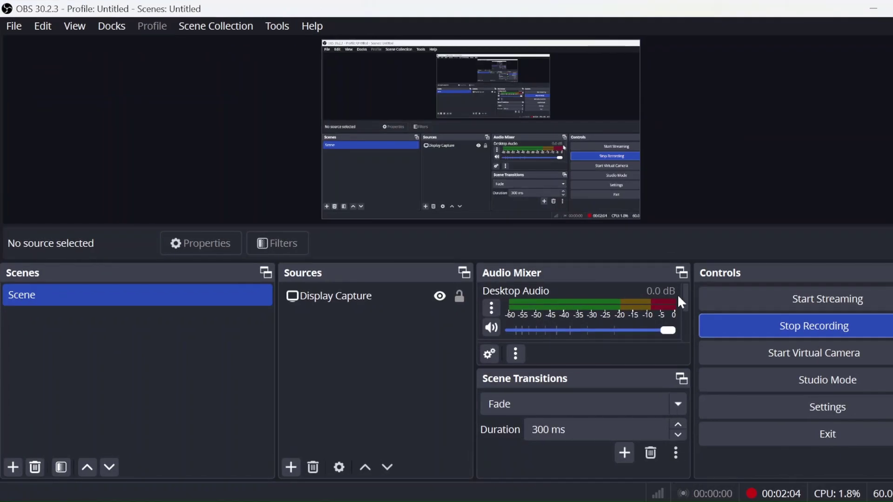
left_click(873, 8)
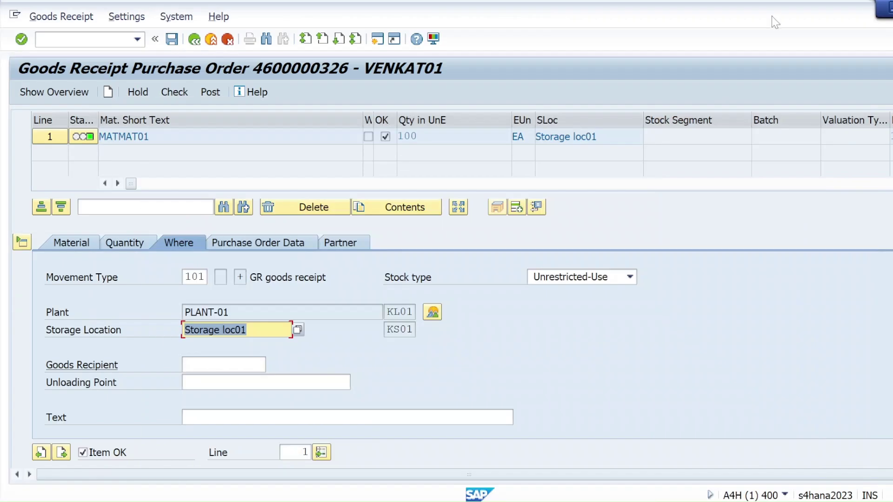
Open automatic posting configuration OBYC in a new session with /oOBYC
left_click(116, 39)
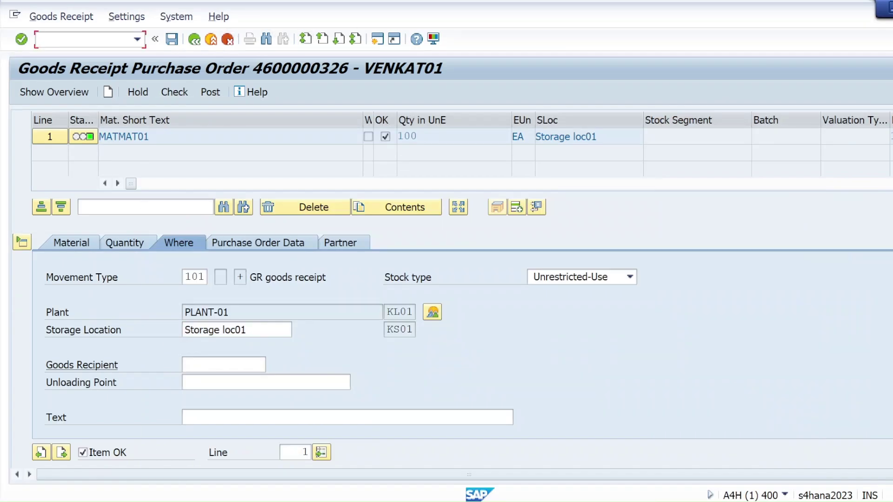
type("/o")
type("obyc")
key("Return")
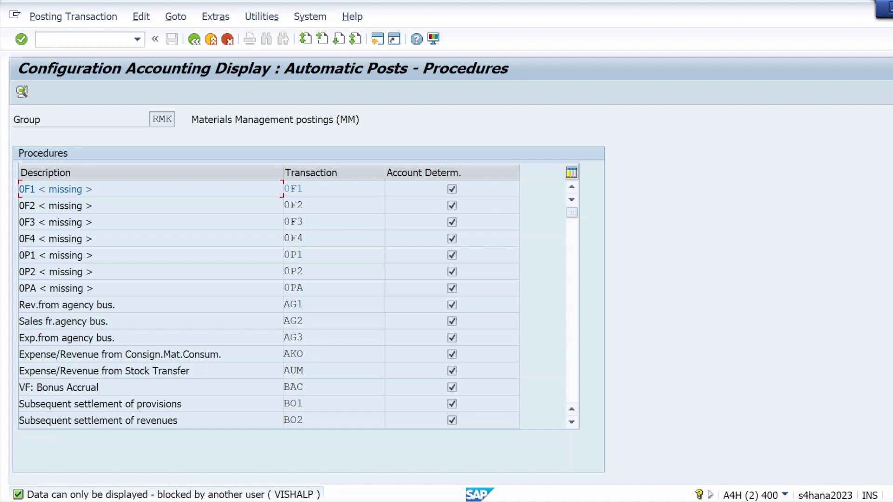
Retry the goods receipt post and read the long text of the BSX account error
key("alt+Tab")
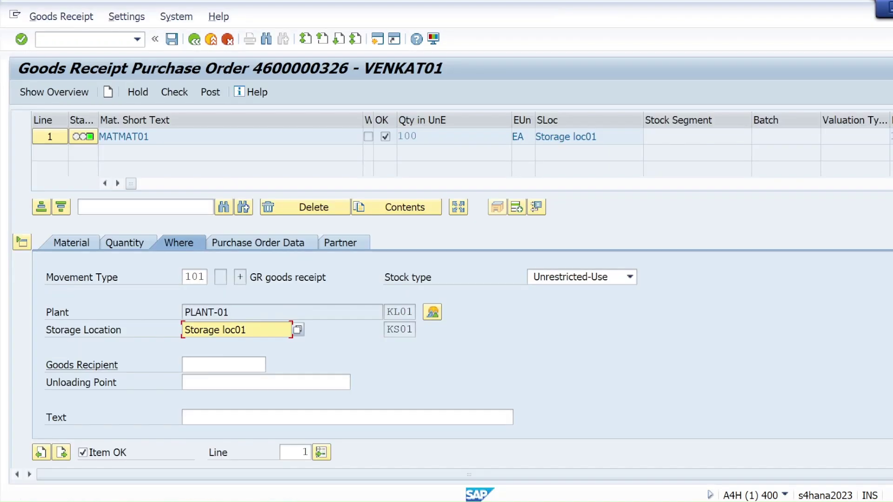
left_click(210, 91)
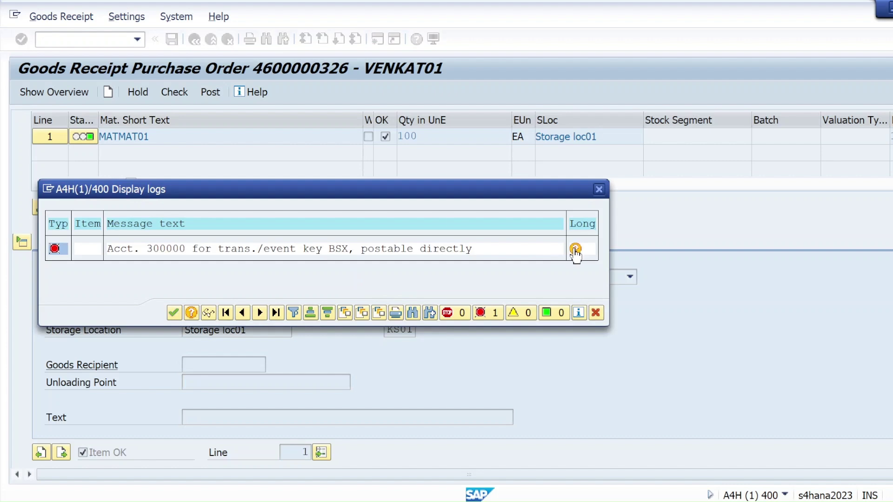
left_click(575, 250)
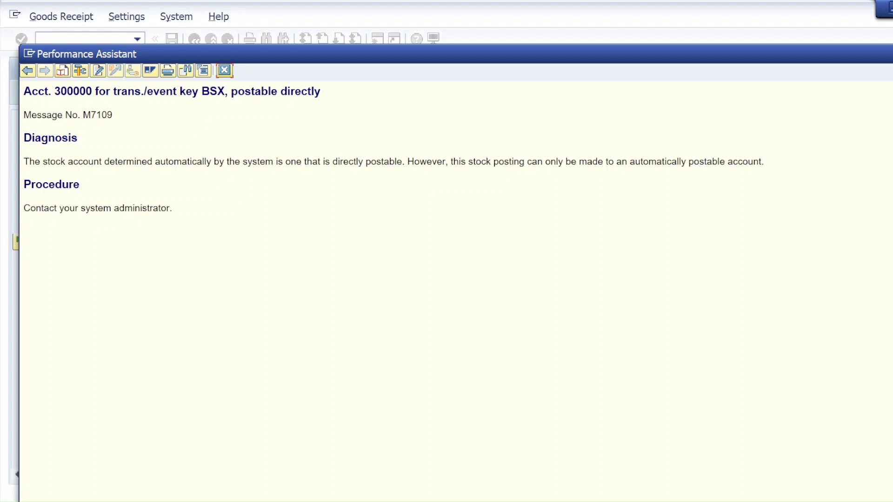
left_click_drag(228, 91, 202, 92)
key("alt+Tab")
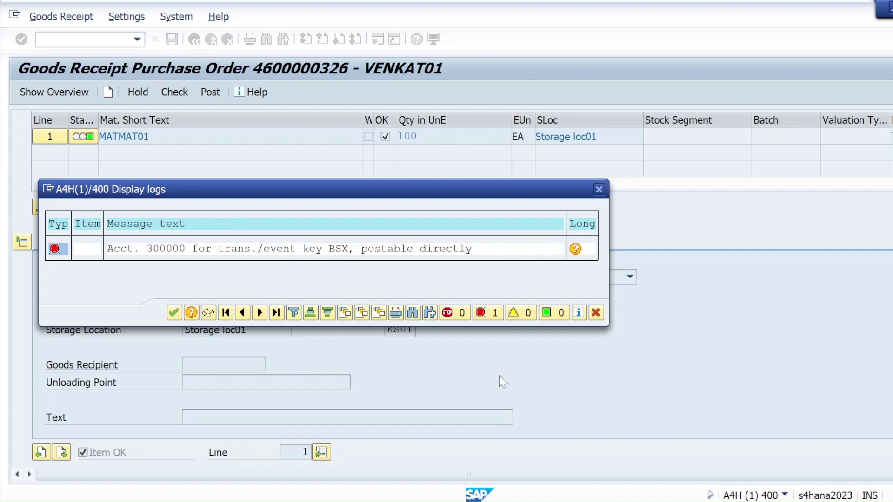
In the OBYC window, scroll to BSX Inventory posting and open it with chart of accounts INT
mouse_move(543, 497)
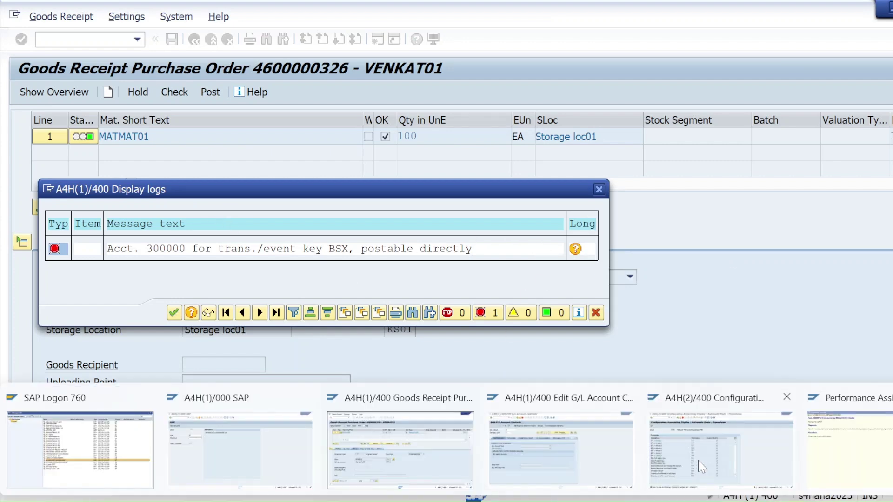
left_click(702, 465)
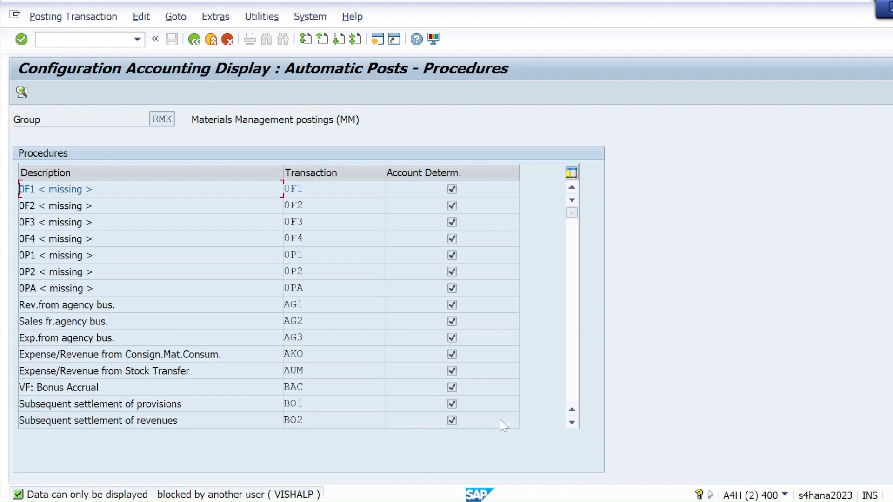
left_click(572, 422)
left_click(572, 422)
left_click(572, 422)
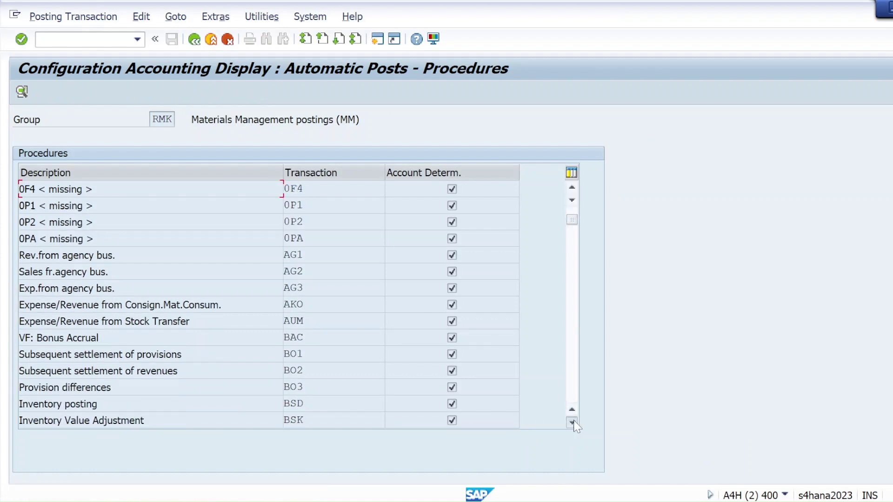
left_click(572, 422)
left_click(572, 422)
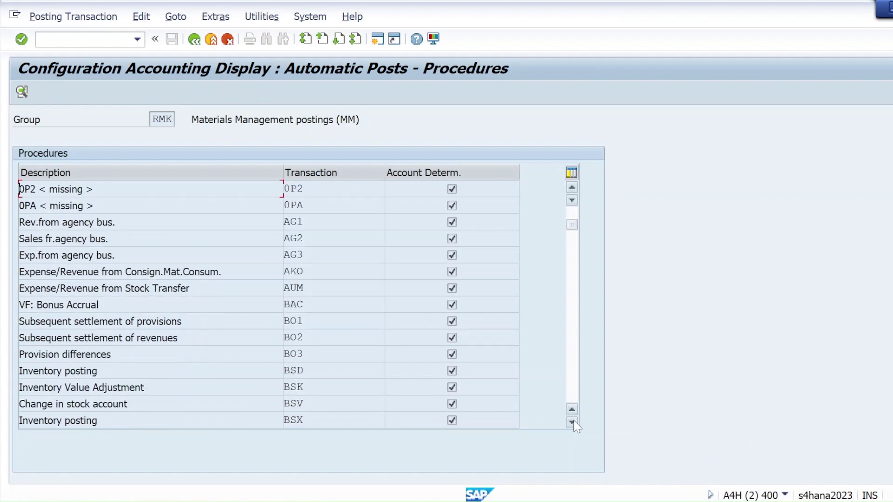
left_click(572, 422)
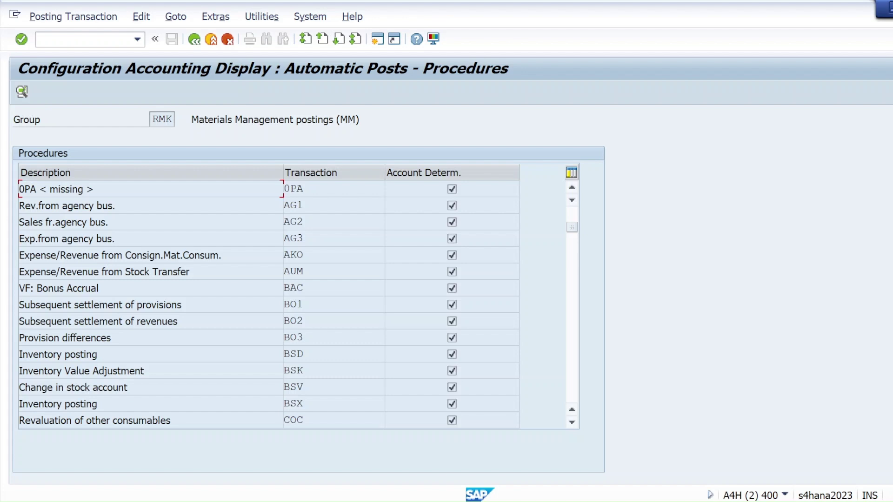
left_click(297, 404)
double_click(298, 403)
left_click(306, 319)
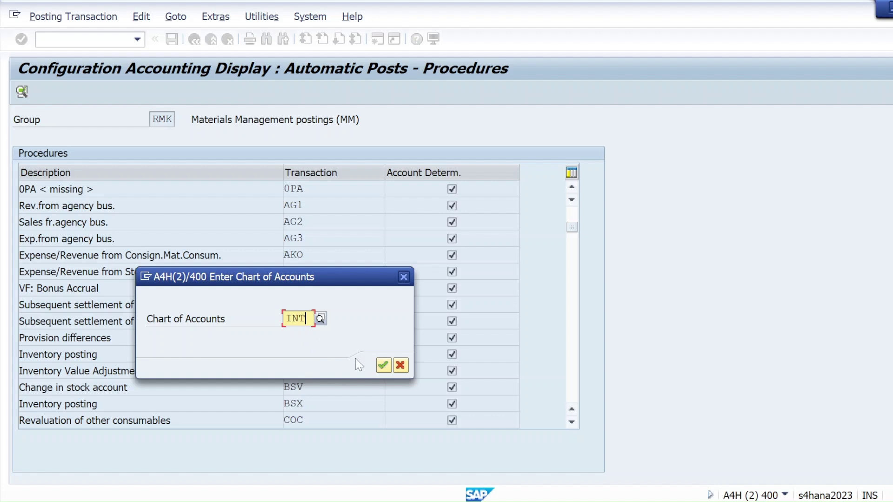
Confirm chart INT and check that valuation class 3000 maps to account 300000, then view BSX posting keys
left_click(383, 365)
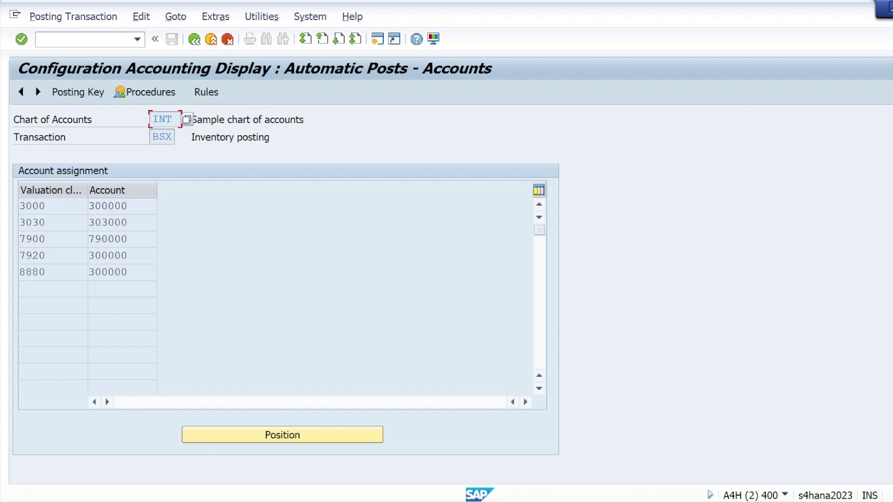
left_click(90, 206)
key("shift+Left")
key("shift+Left")
key("shift+Left")
key("shift+Left")
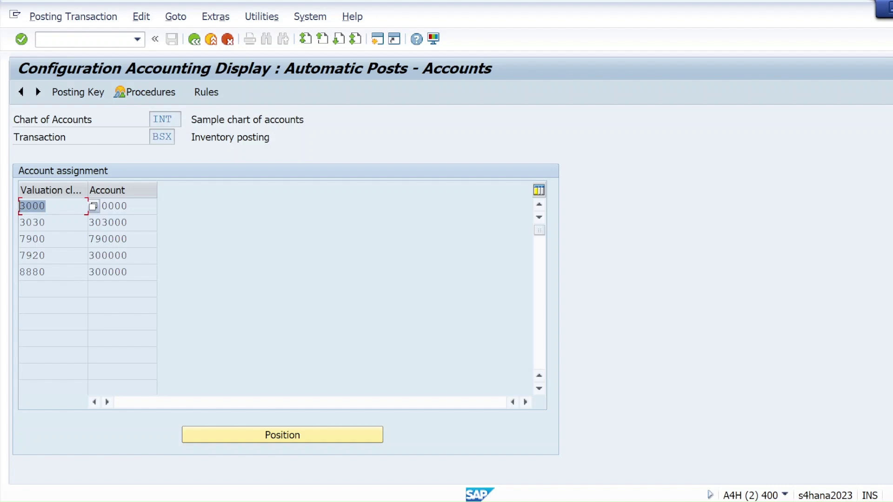
left_click(128, 206)
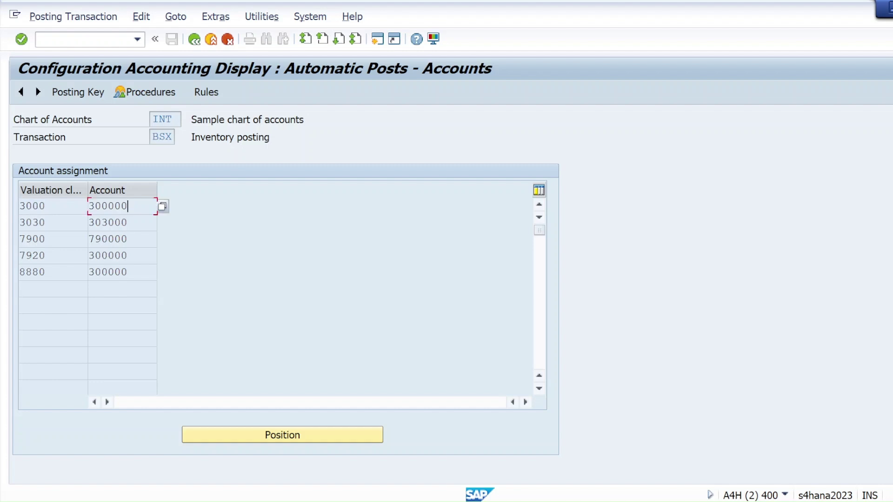
key("shift+Left")
key("shift+Left")
key("shift+Left")
key("shift+Left")
key("shift+Left")
key("shift+Left")
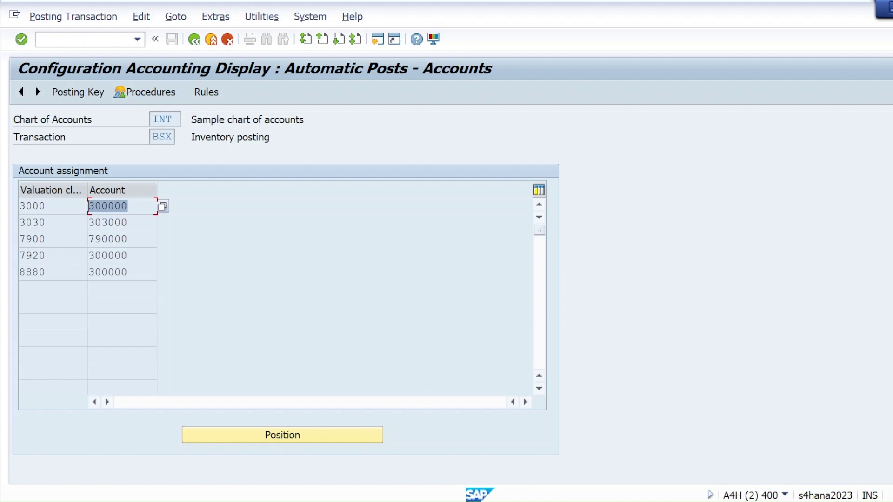
left_click(76, 99)
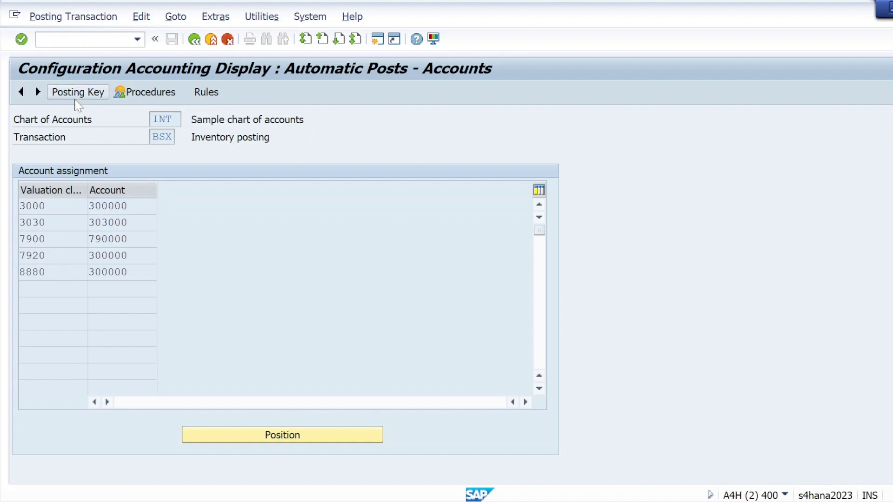
left_click(195, 40)
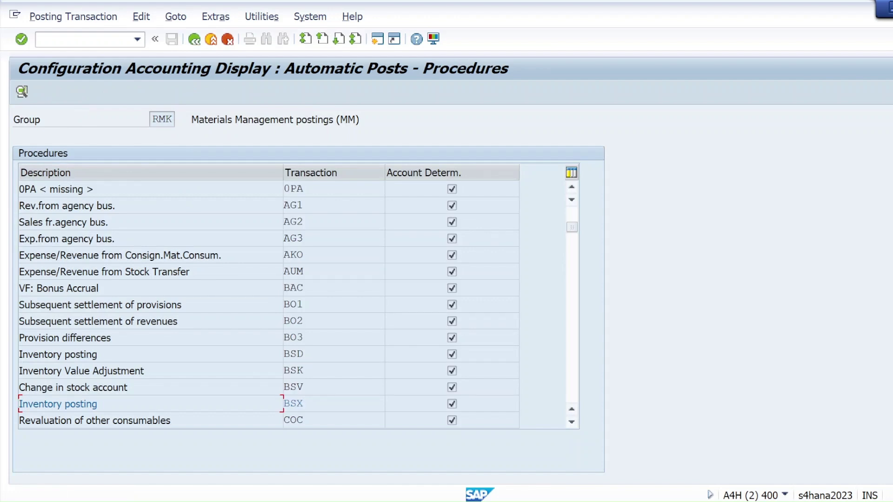
double_click(296, 402)
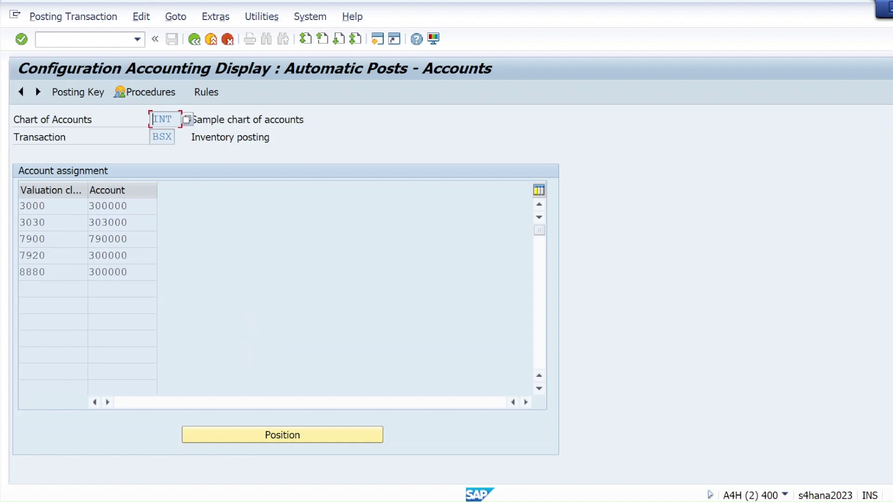
left_click(27, 93)
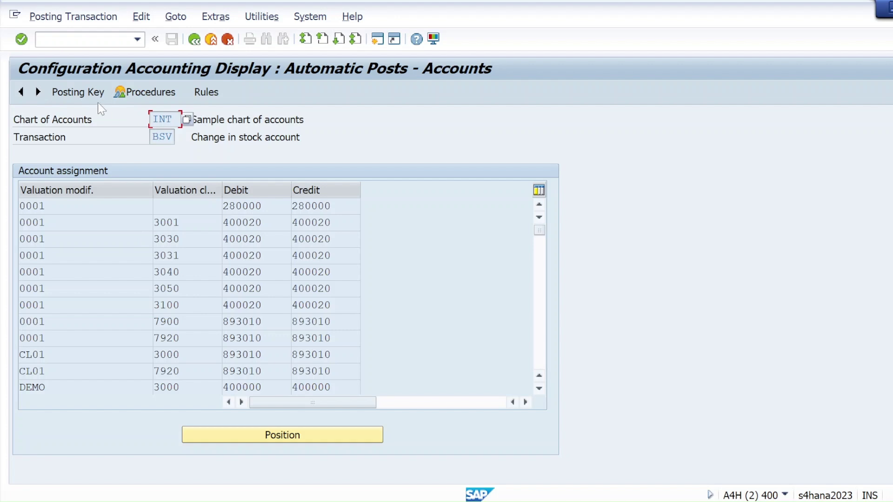
left_click(38, 92)
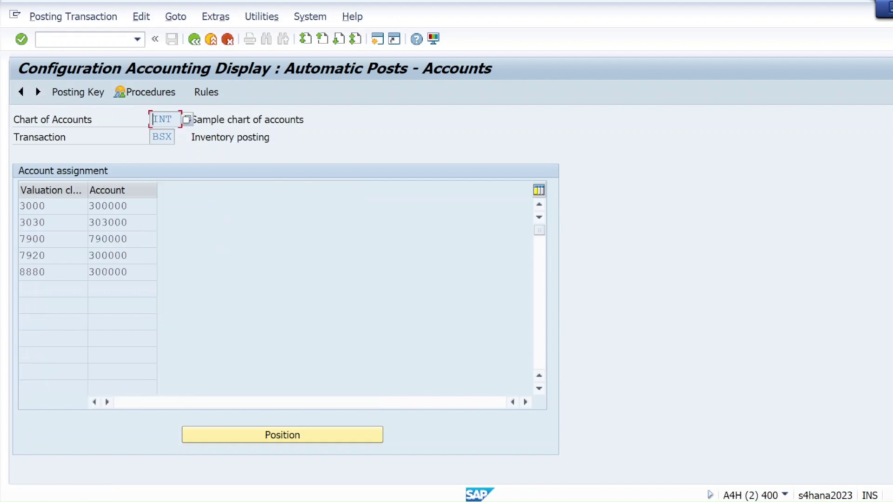
left_click(265, 440)
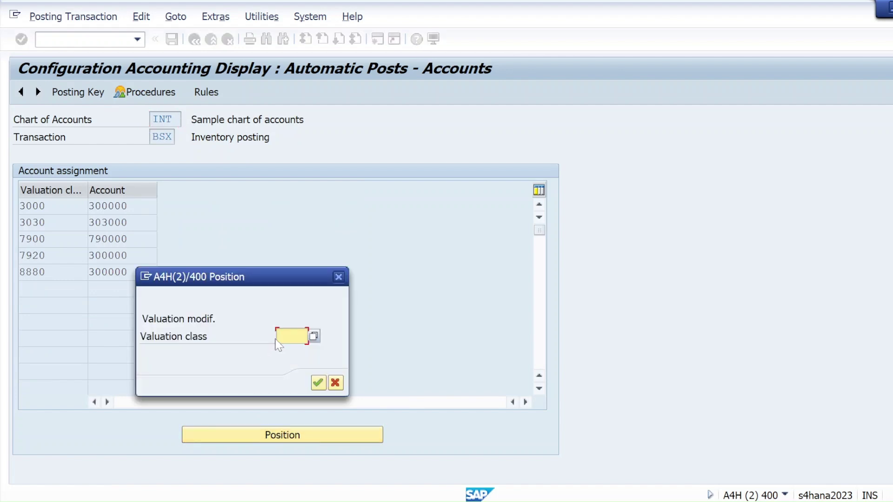
type("3000")
key("Return")
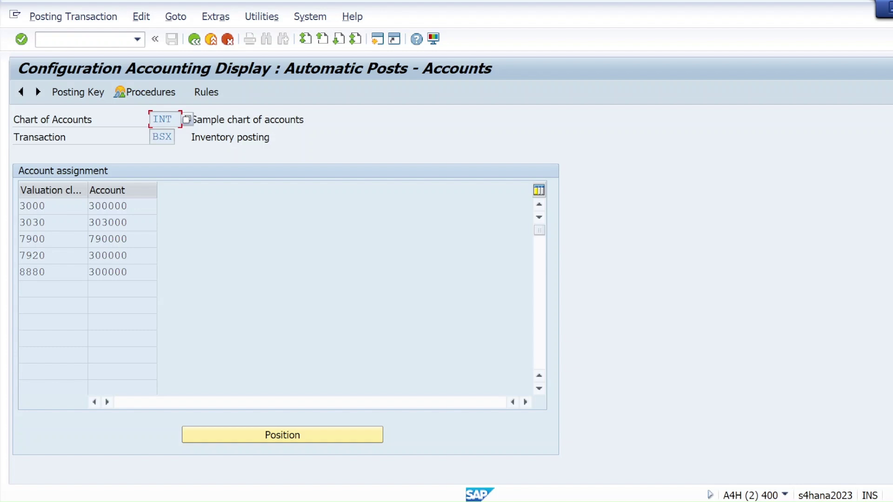
left_click_drag(128, 206, 87, 206)
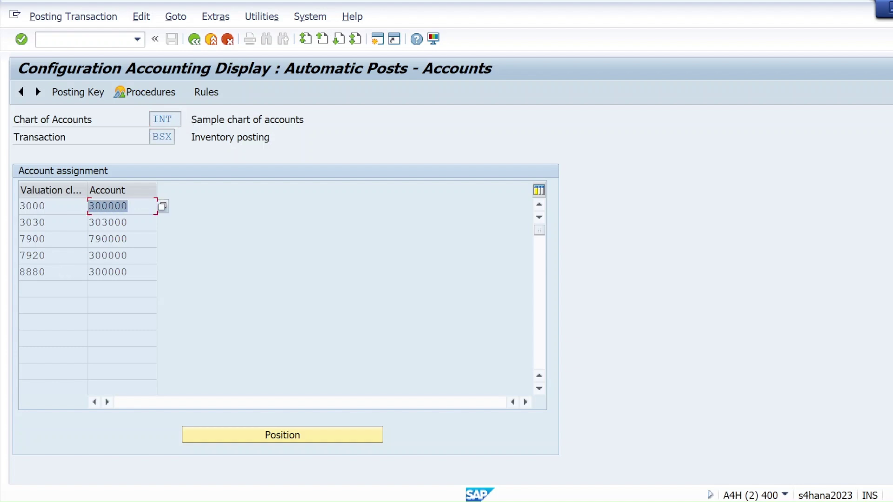
left_click_drag(46, 255, 19, 255)
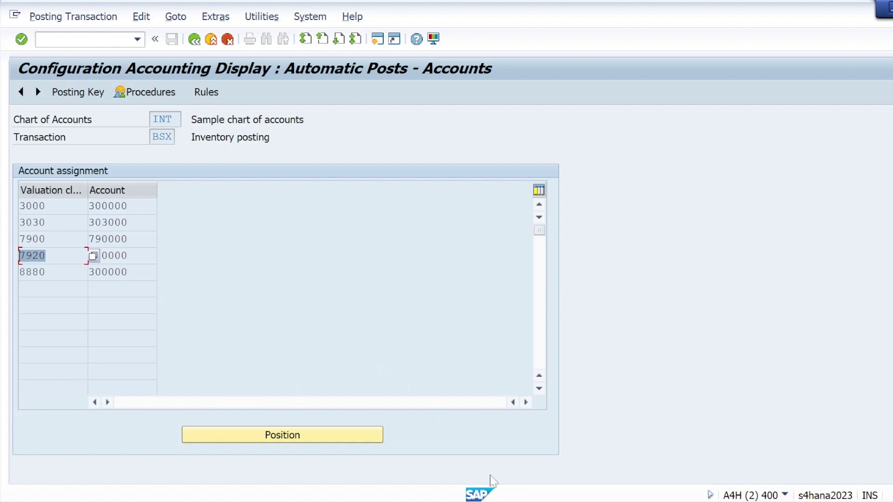
Look up MATMAT01's valuation class 7920 in Accounting 1, then return to the BSX account table
mouse_move(477, 493)
left_click(427, 456)
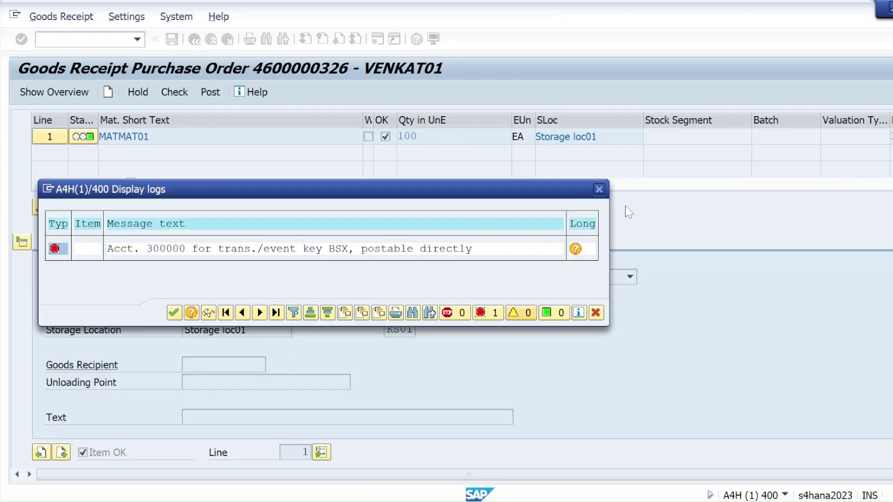
left_click(599, 188)
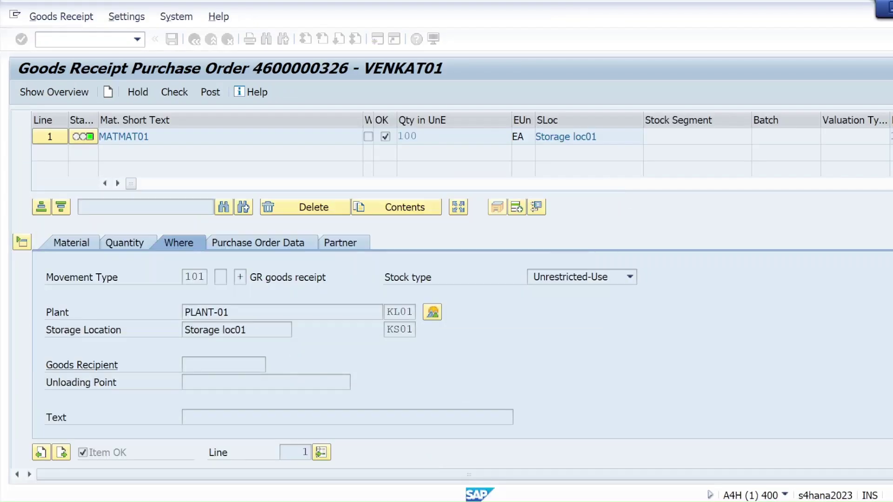
left_click(131, 137)
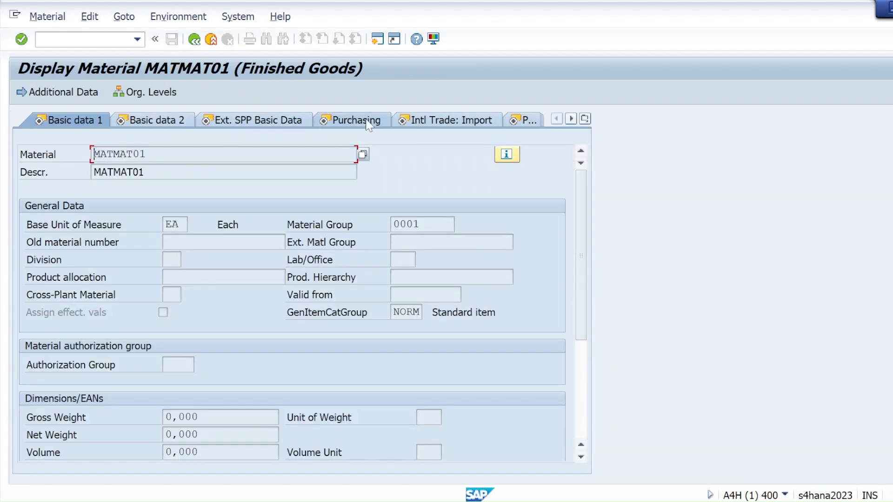
left_click(584, 119)
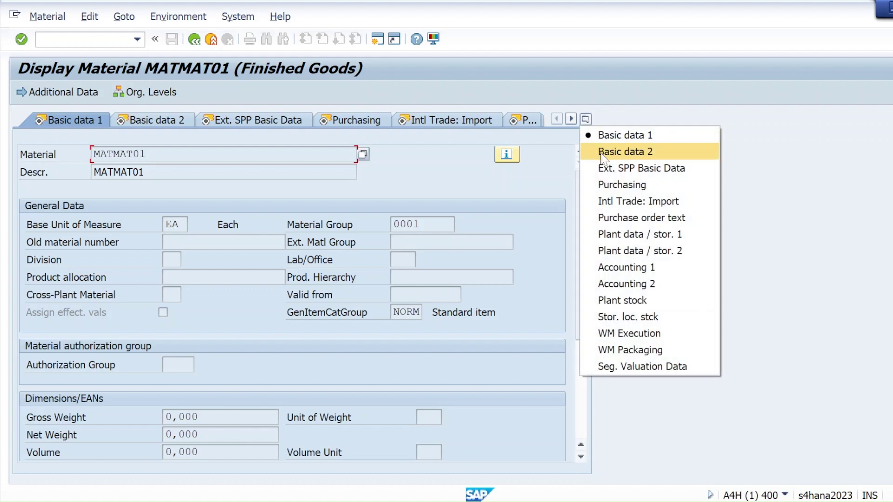
left_click(618, 273)
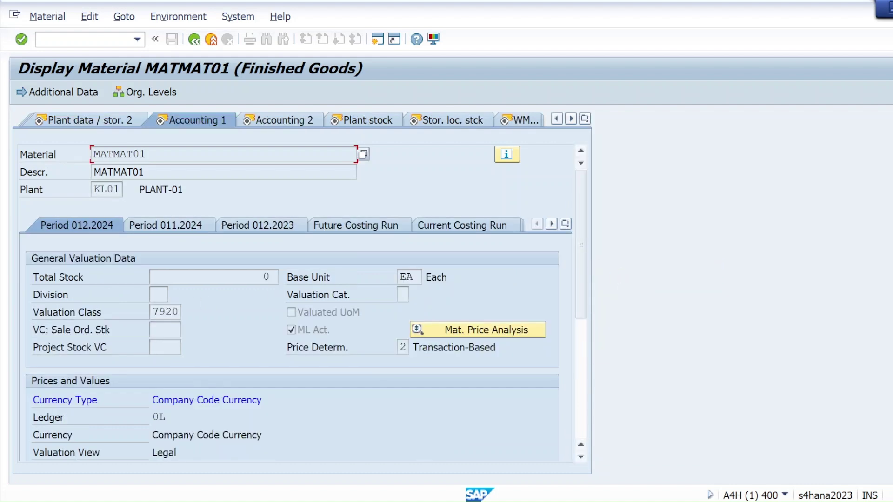
double_click(165, 311)
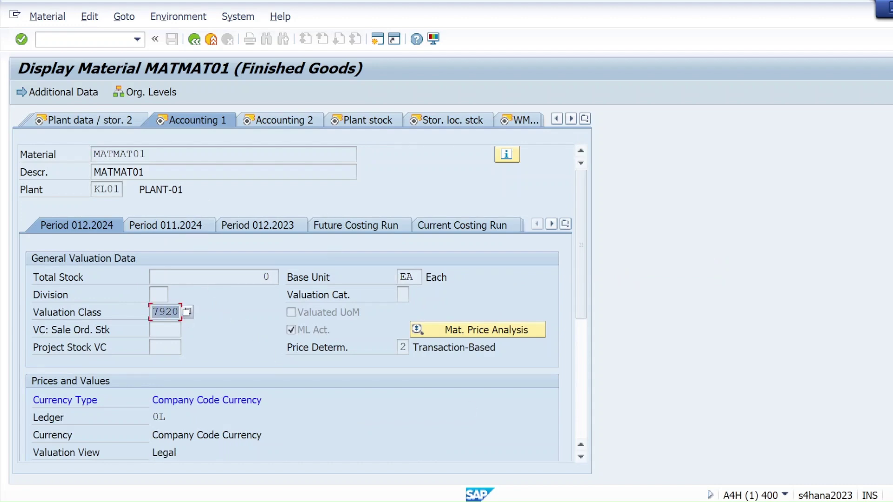
mouse_move(400, 499)
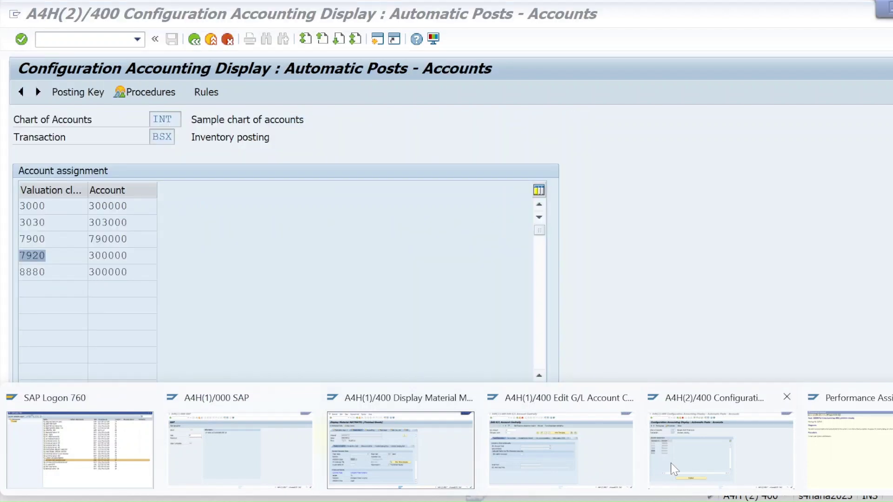
left_click(670, 463)
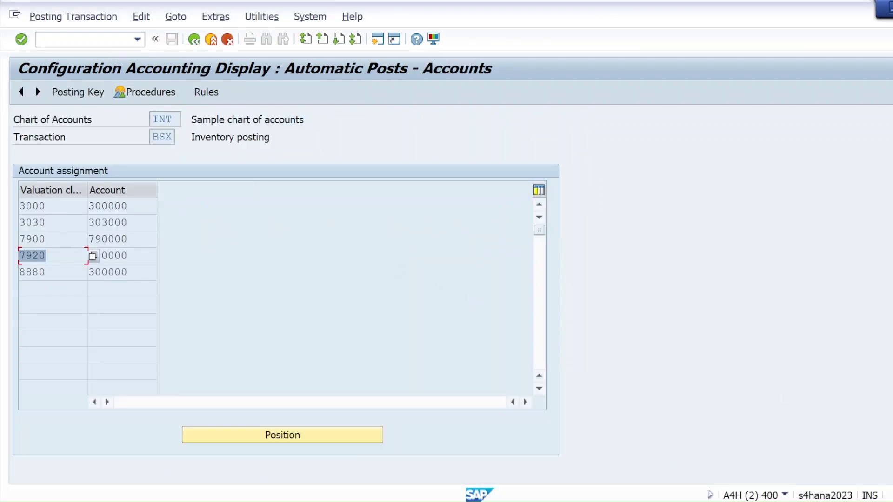
Open Edit G/L Account Centrally via /nFS00 for account 300000 in company code KRIP
left_click(42, 39)
type("/")
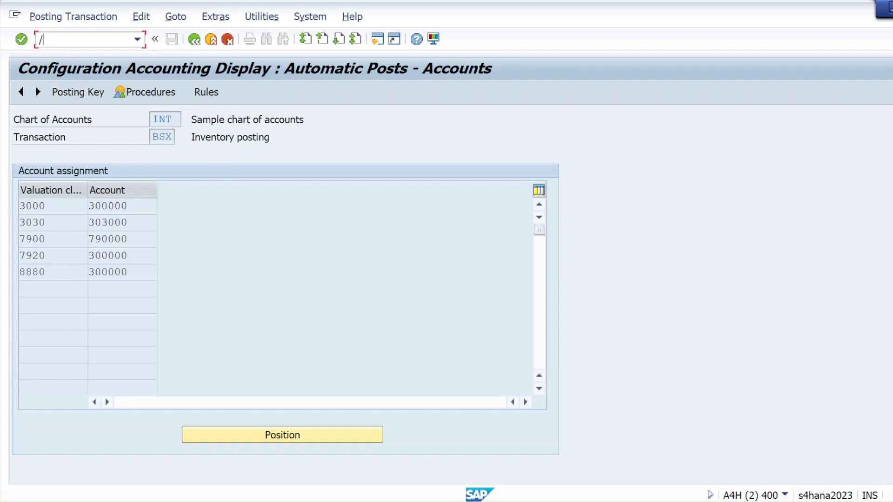
type("nfs00")
key("Return")
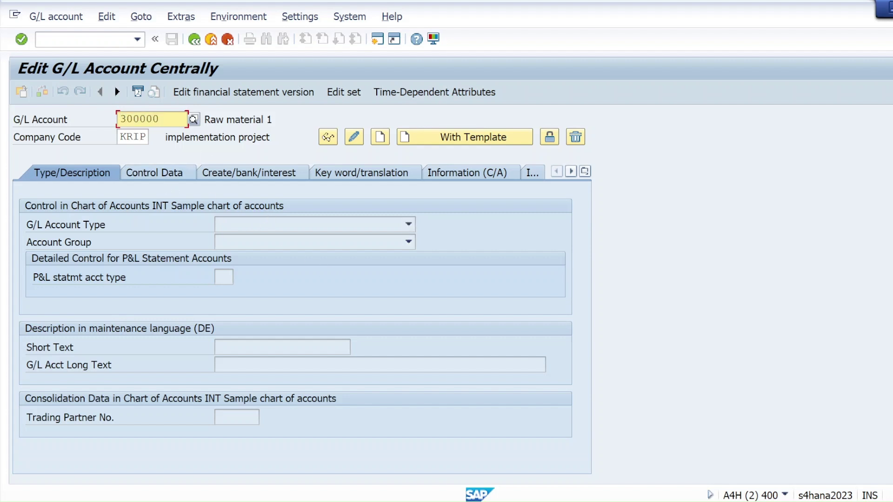
Put G/L account 300000 into change mode and show its Control Data
left_click(132, 137)
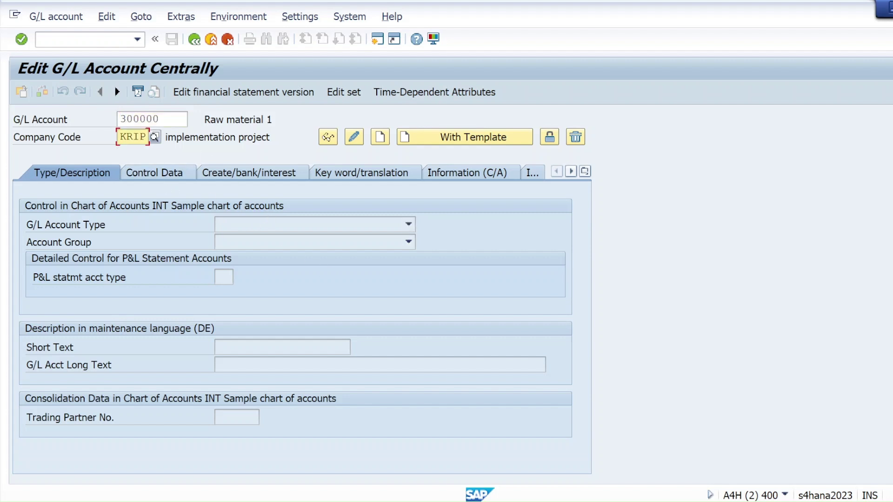
left_click(355, 138)
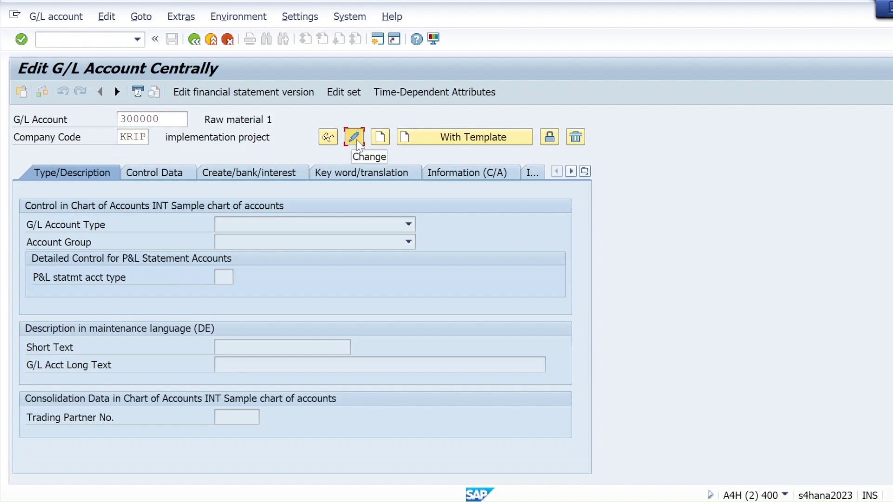
left_click(148, 176)
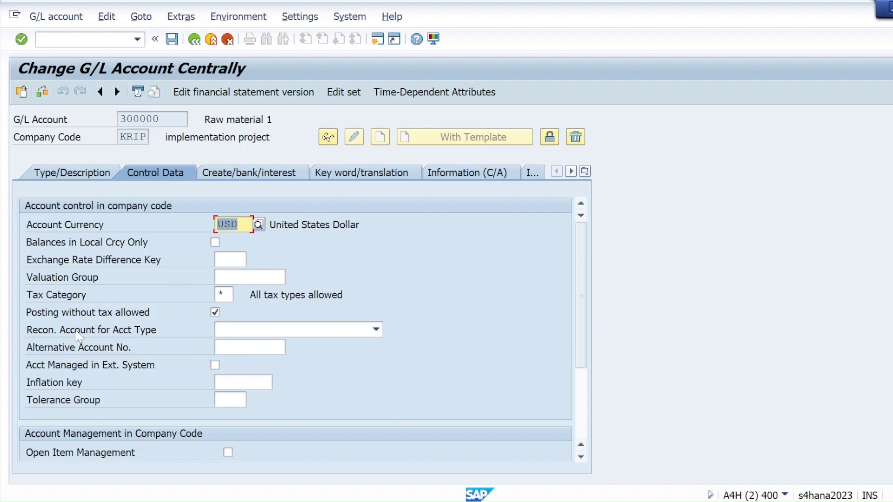
Try reconciliation account type D Customers, then clear the Recon. Account field back to blank
left_click(371, 330)
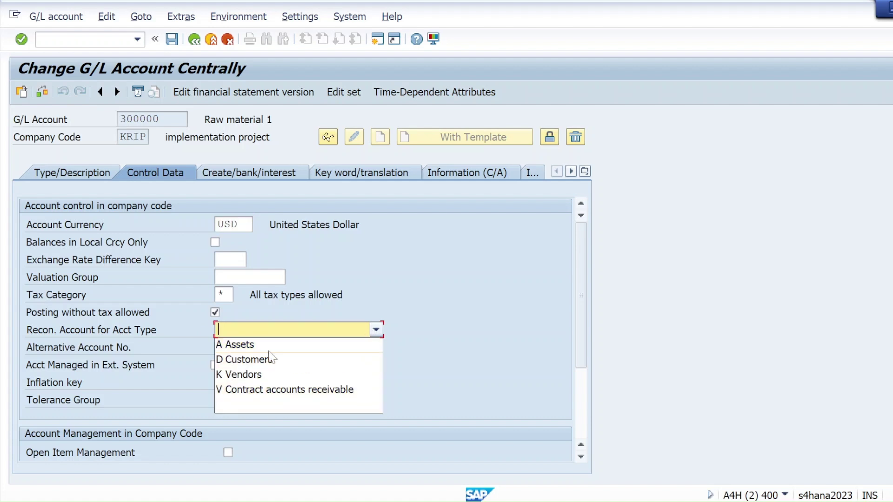
left_click(385, 369)
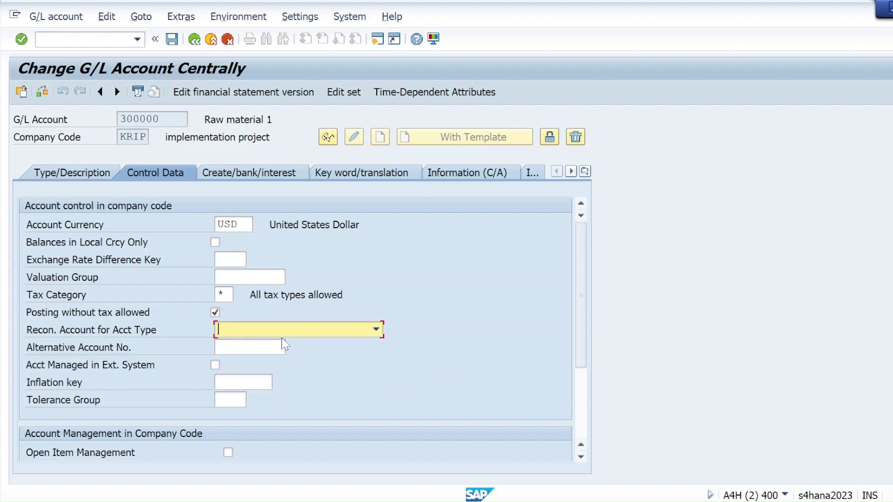
left_click(376, 330)
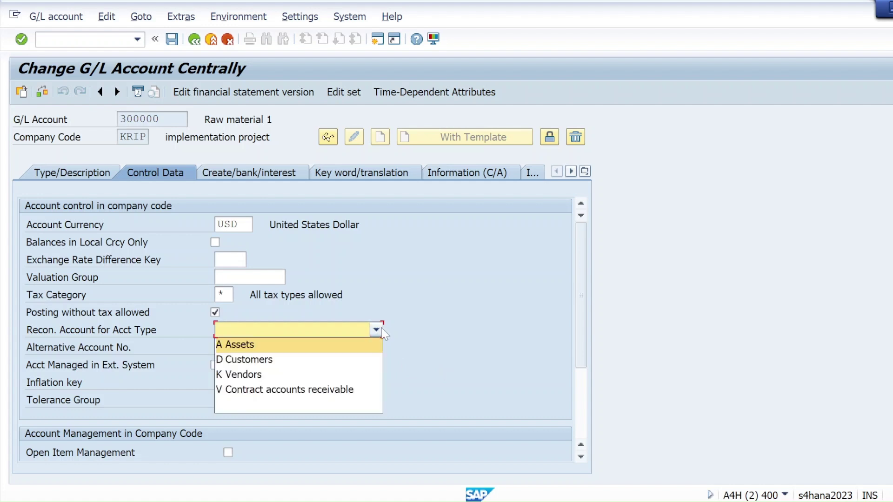
left_click(271, 364)
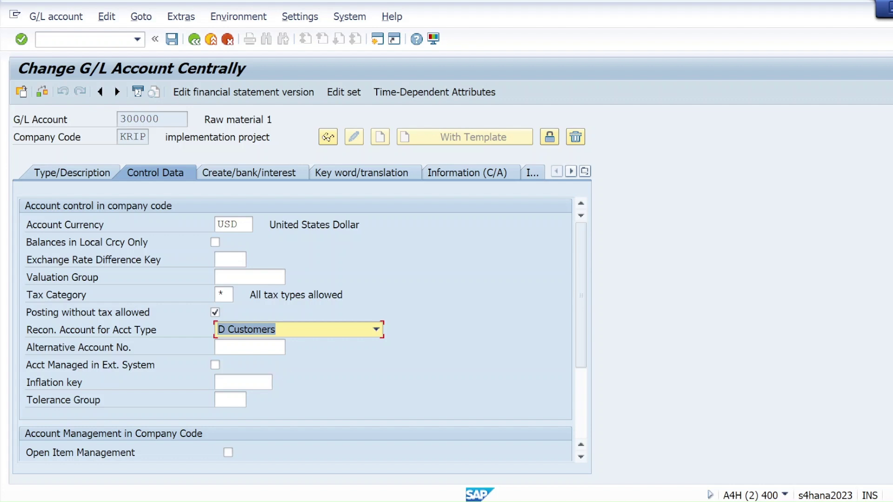
left_click(376, 328)
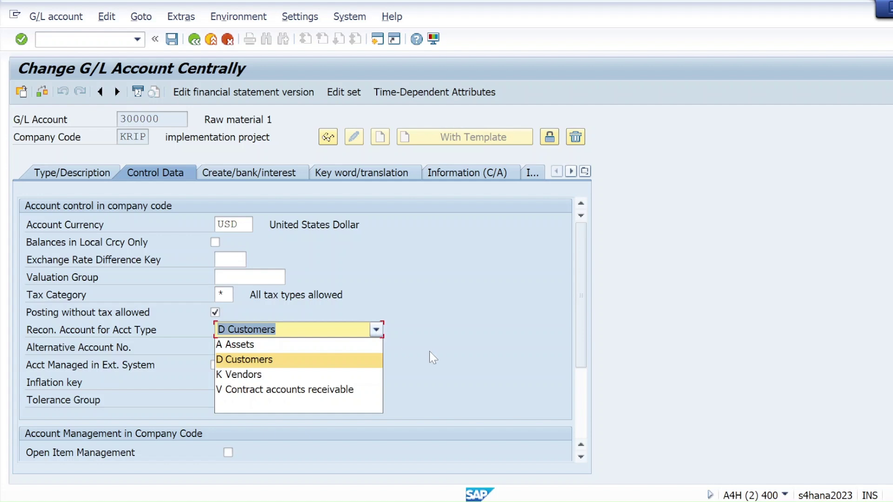
key("Down")
key("Down")
key("Down")
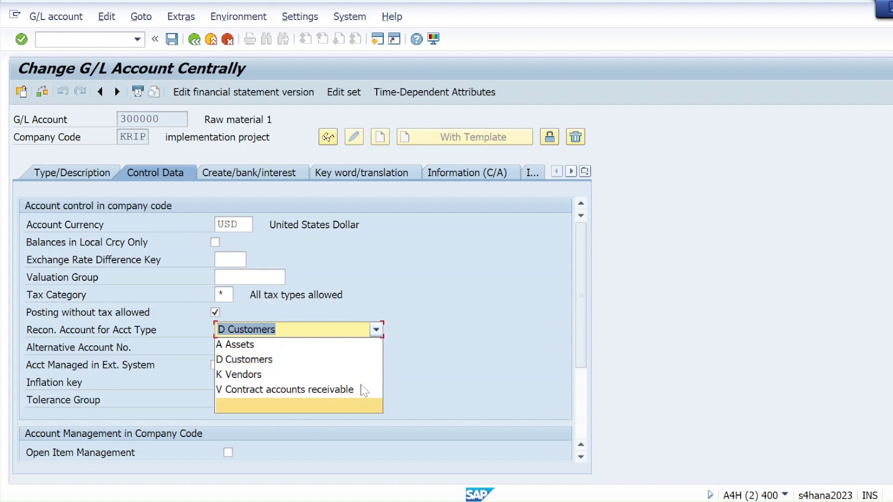
left_click(295, 407)
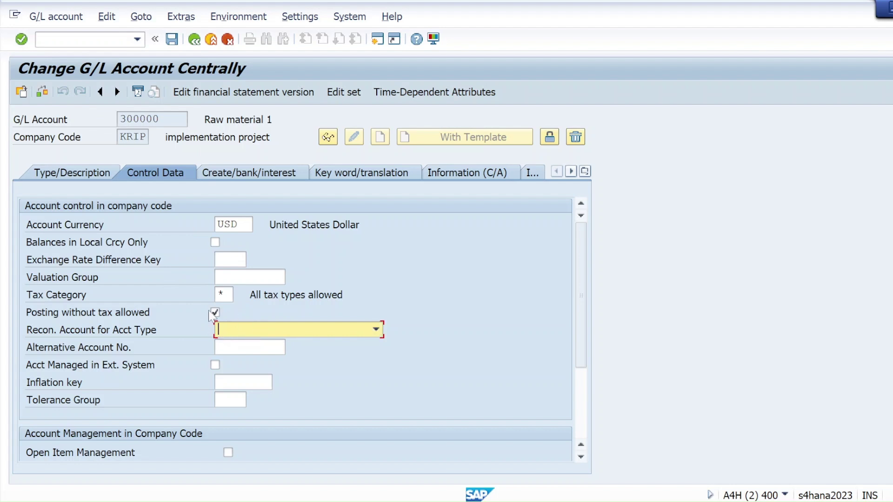
left_click(233, 173)
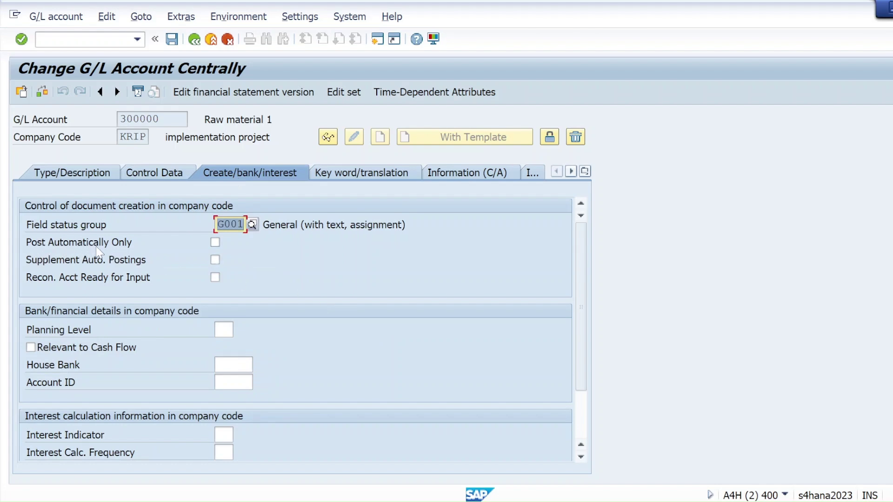
Tick Post Automatically Only for account 300000 and save, accepting the warnings
left_click(215, 242)
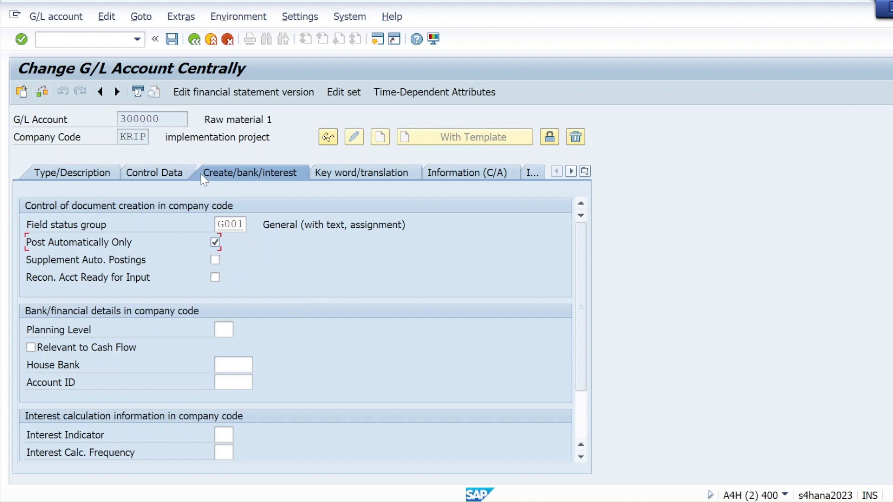
left_click(170, 178)
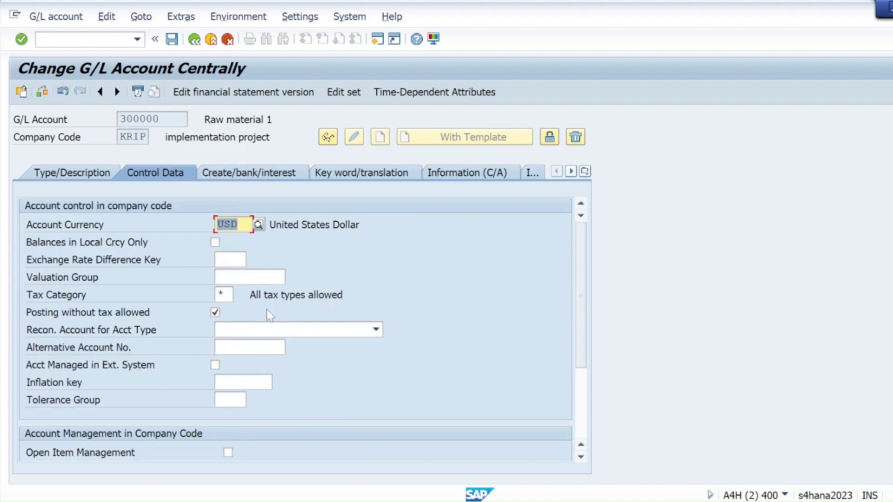
left_click(224, 176)
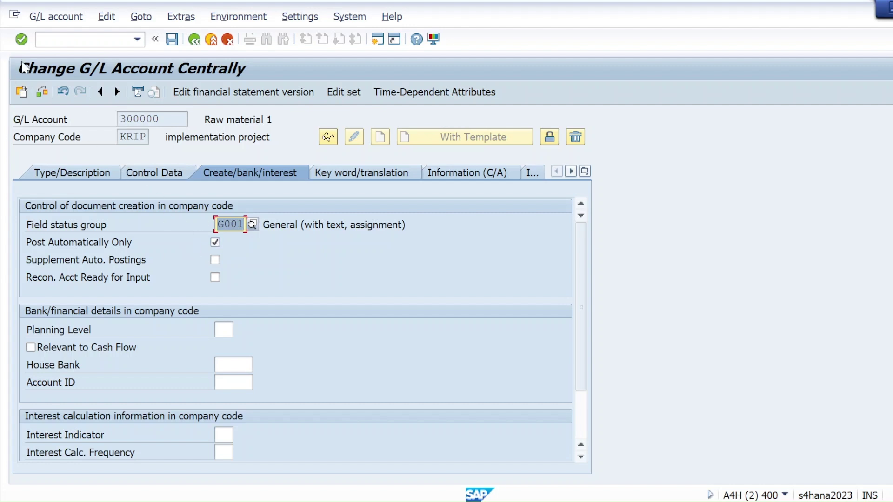
left_click(175, 45)
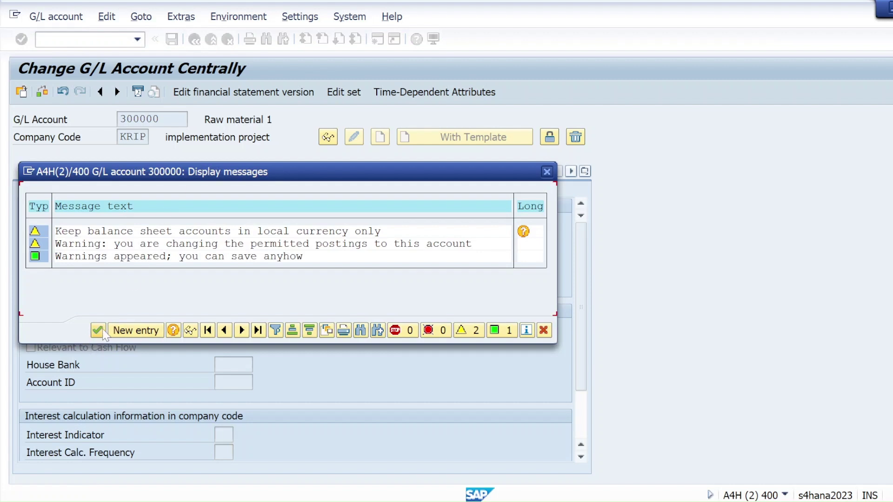
left_click(102, 332)
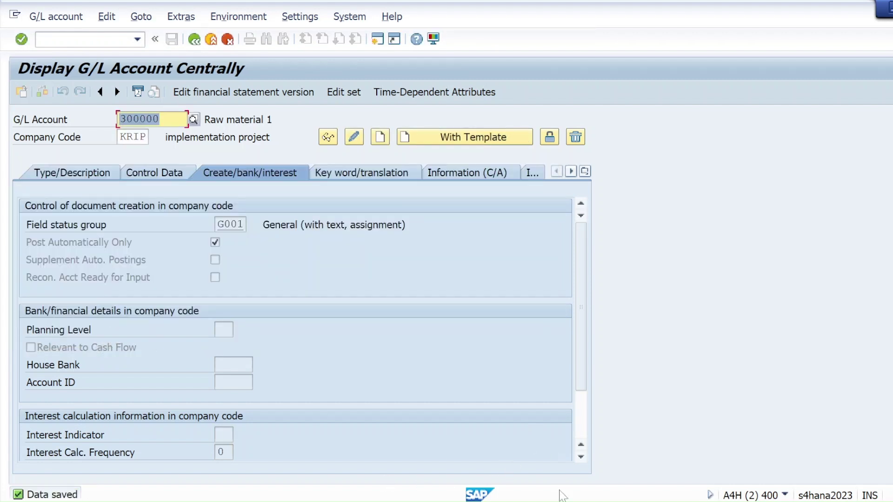
mouse_move(561, 496)
mouse_move(512, 461)
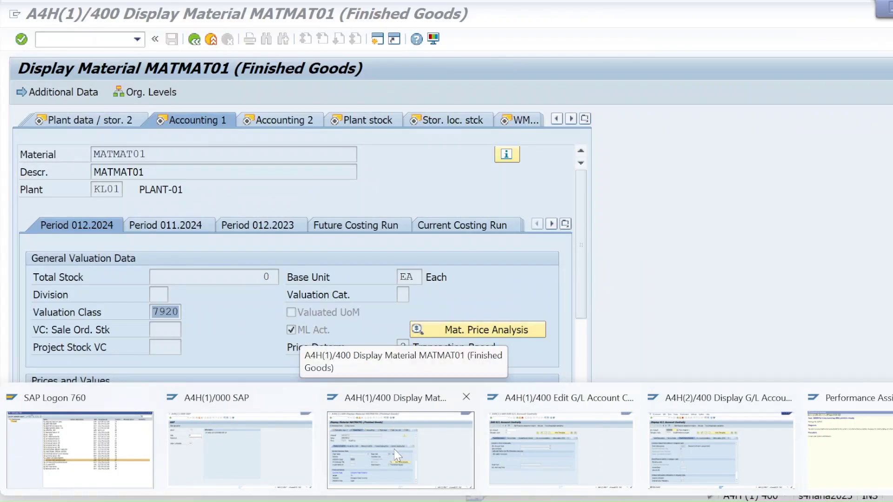
left_click(394, 448)
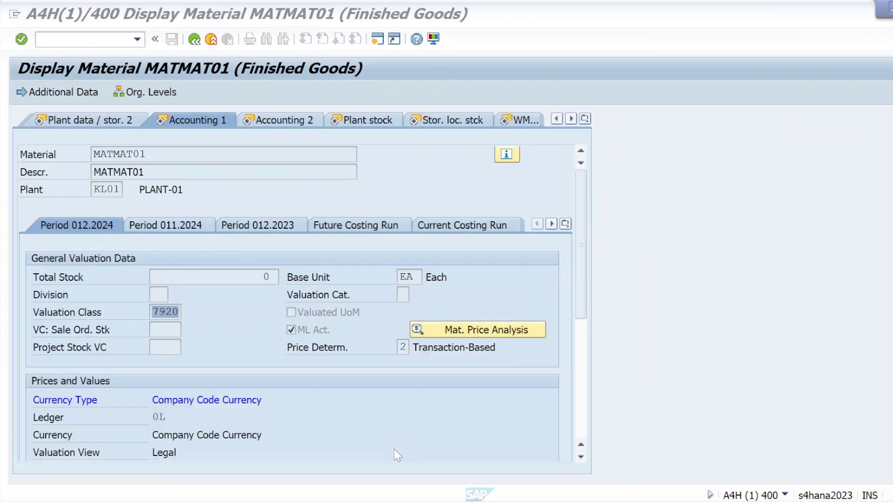
left_click(194, 40)
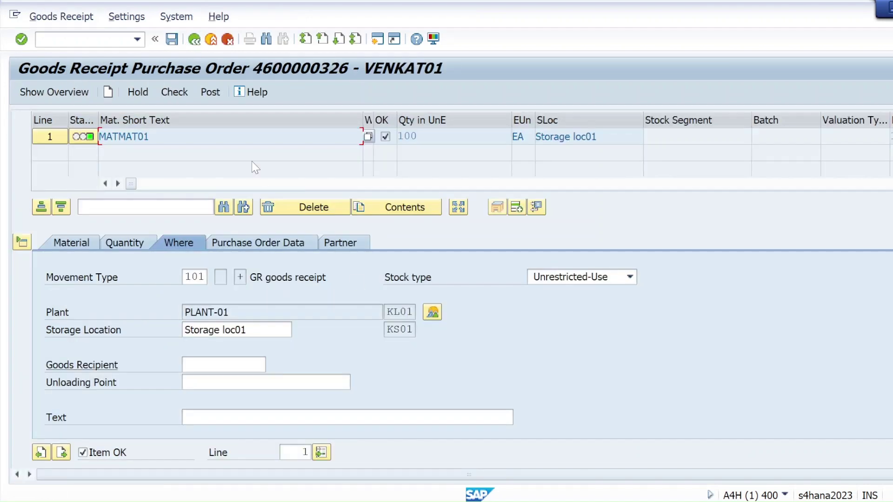
left_click(211, 92)
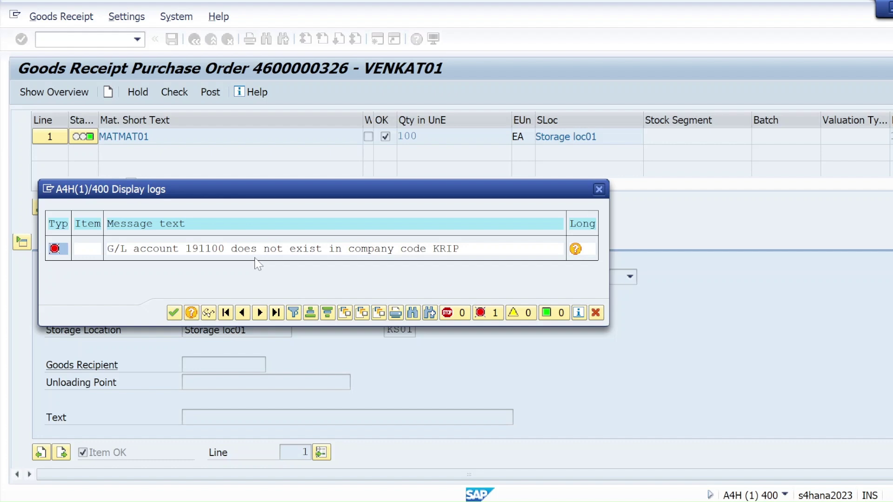
mouse_move(570, 486)
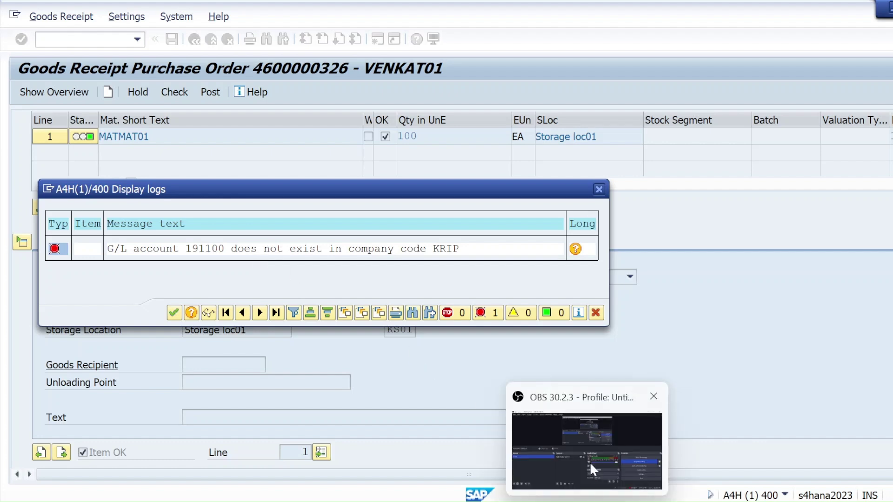